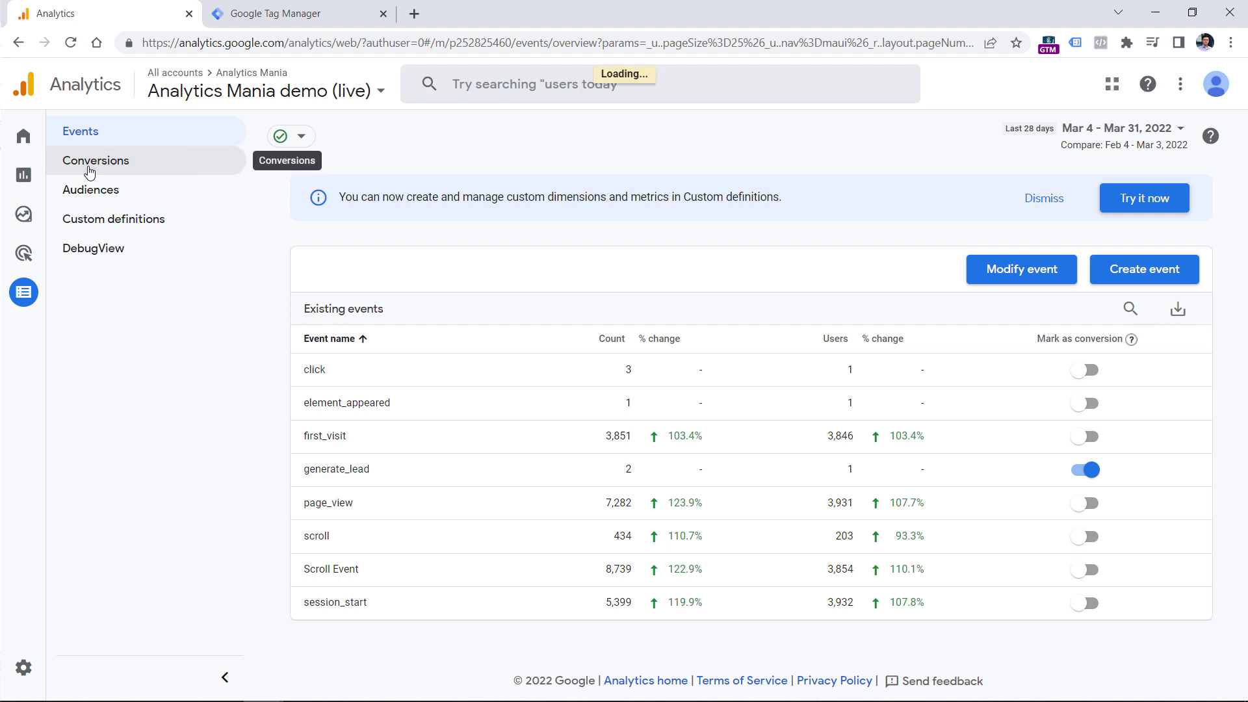
Switch to Google Tag Manager, open the GA4 event - generate_lead tag and expand its event parameters
click(1143, 206)
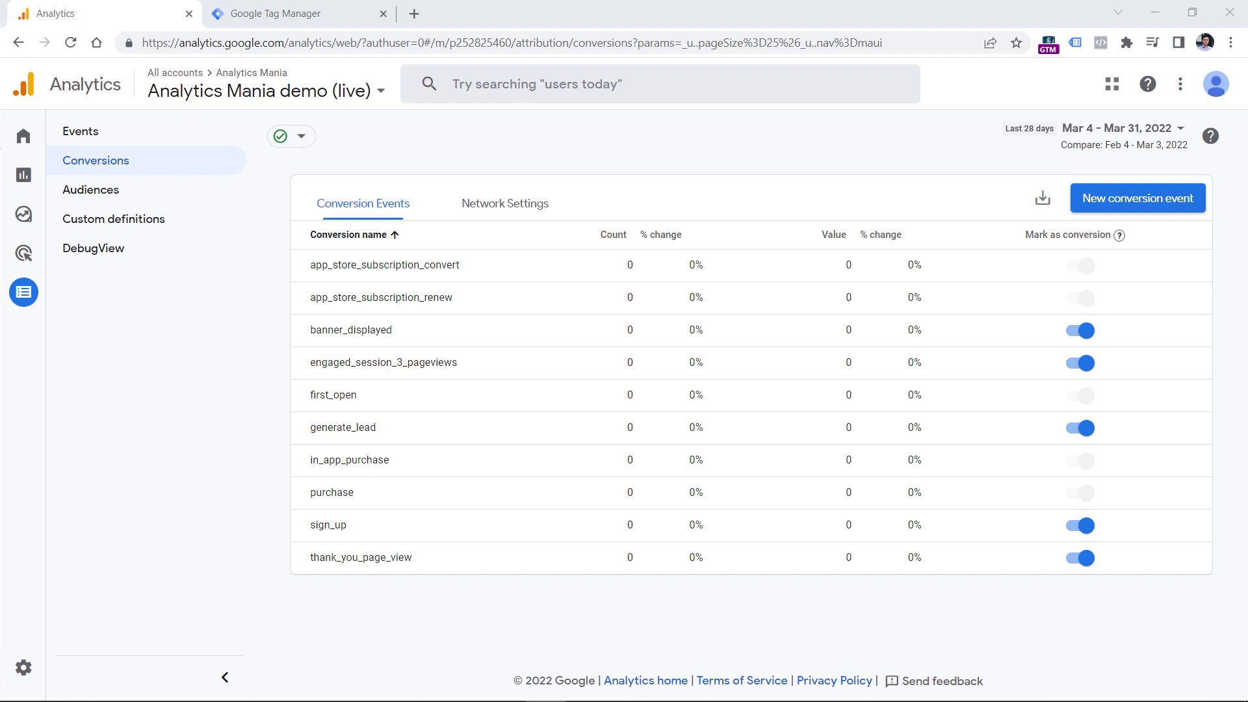
click(286, 11)
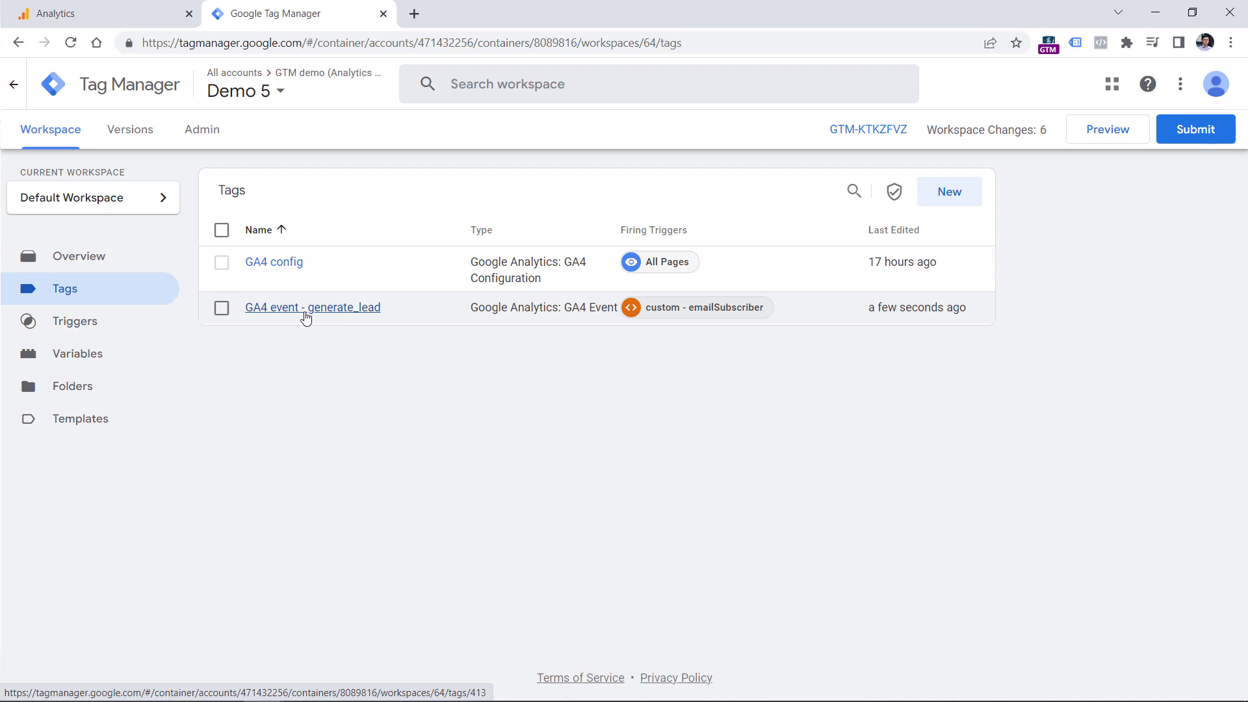
click(304, 311)
click(550, 365)
click(464, 496)
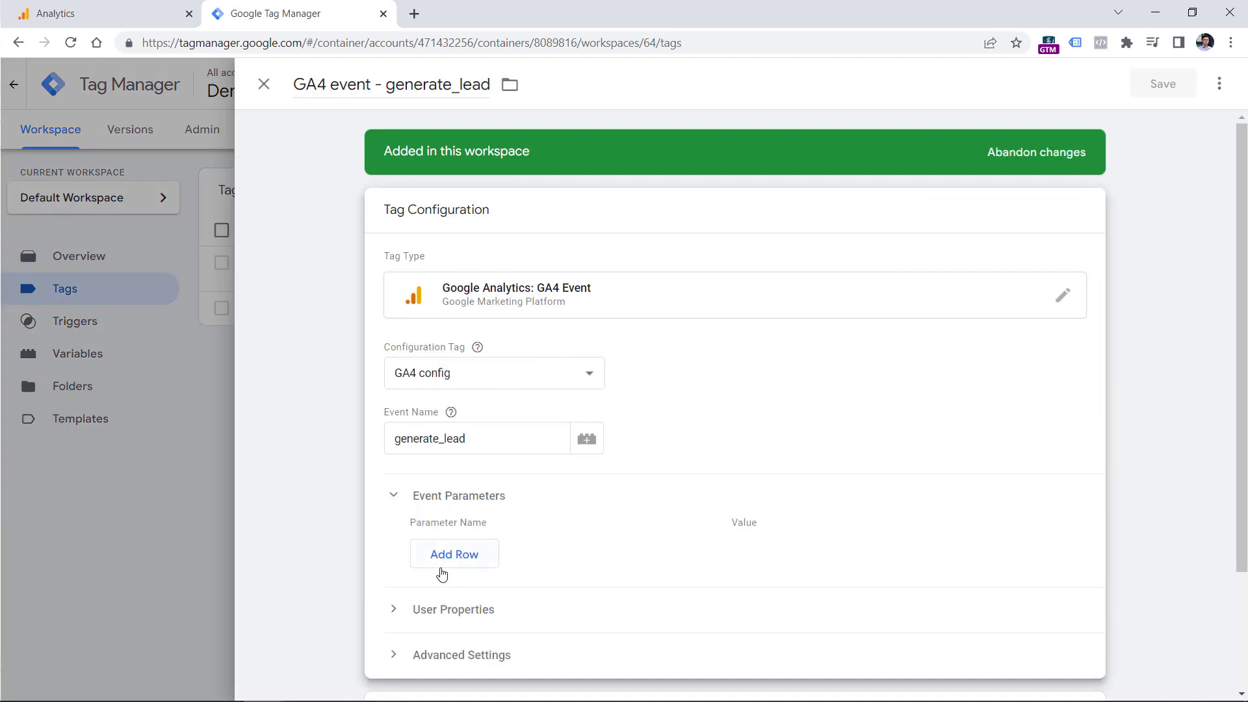
Add an event parameter named value to the generate_lead tag and set its value to 5
click(441, 570)
text(value)
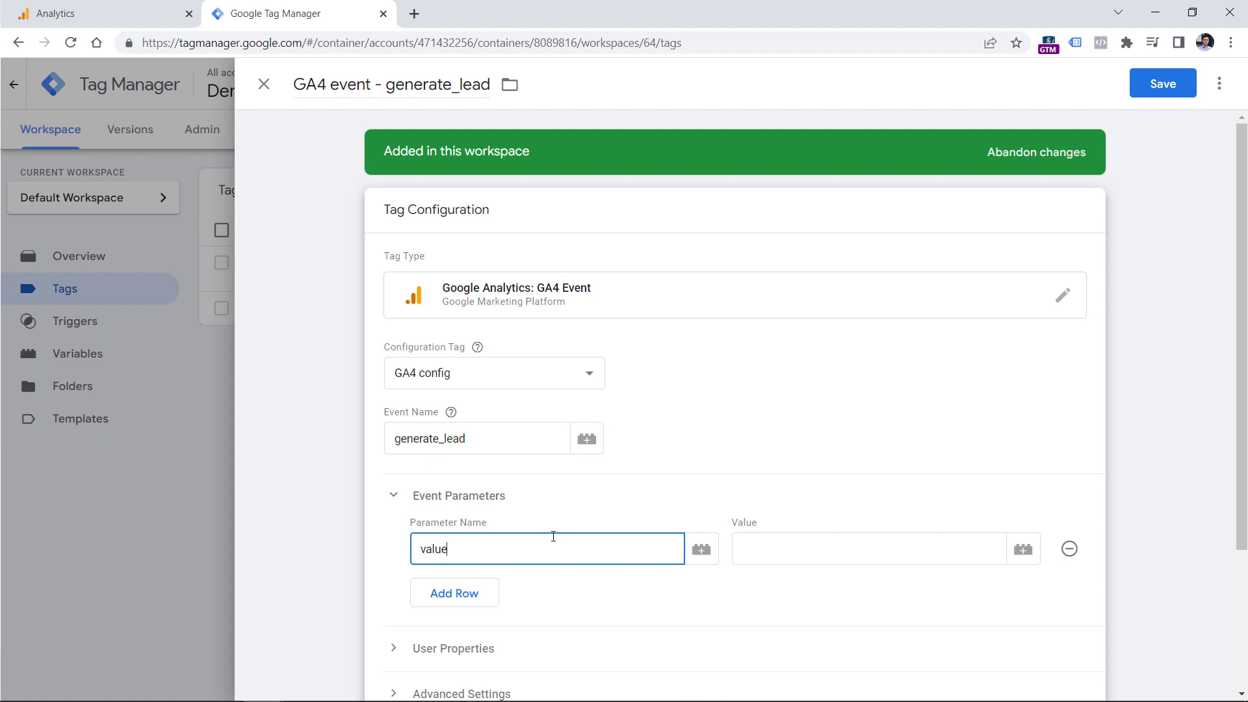
click(806, 543)
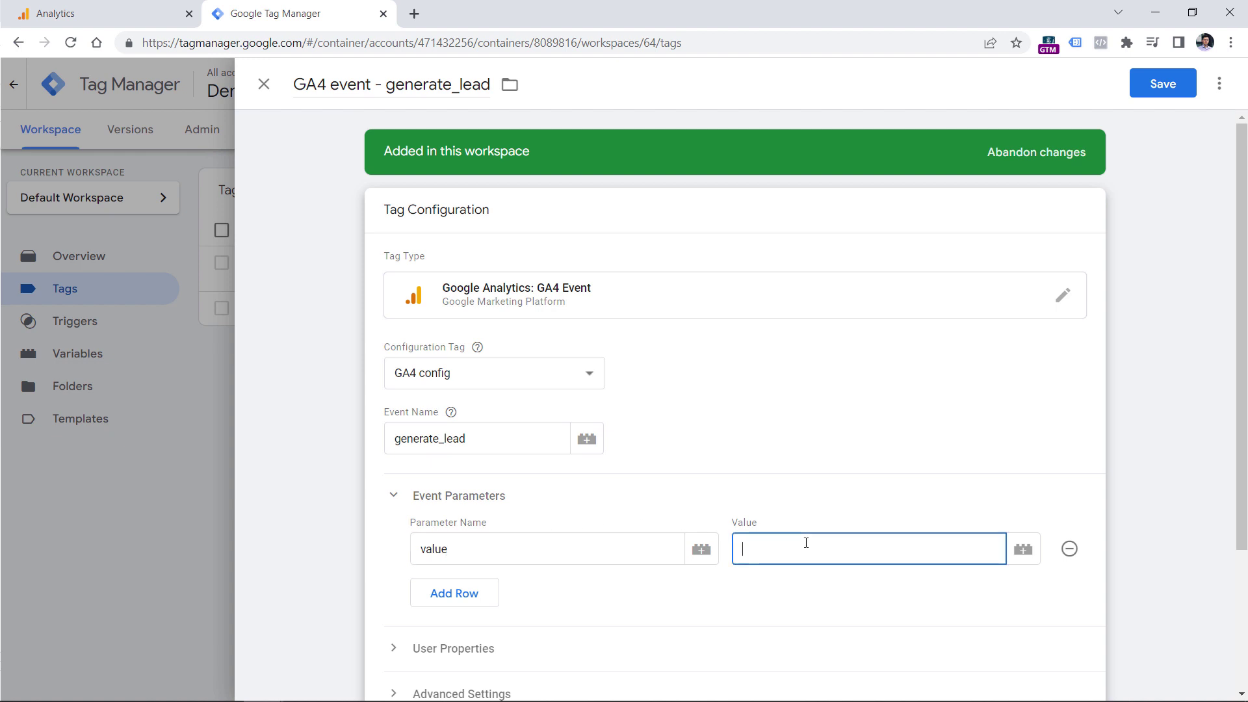
text(5)
click(557, 418)
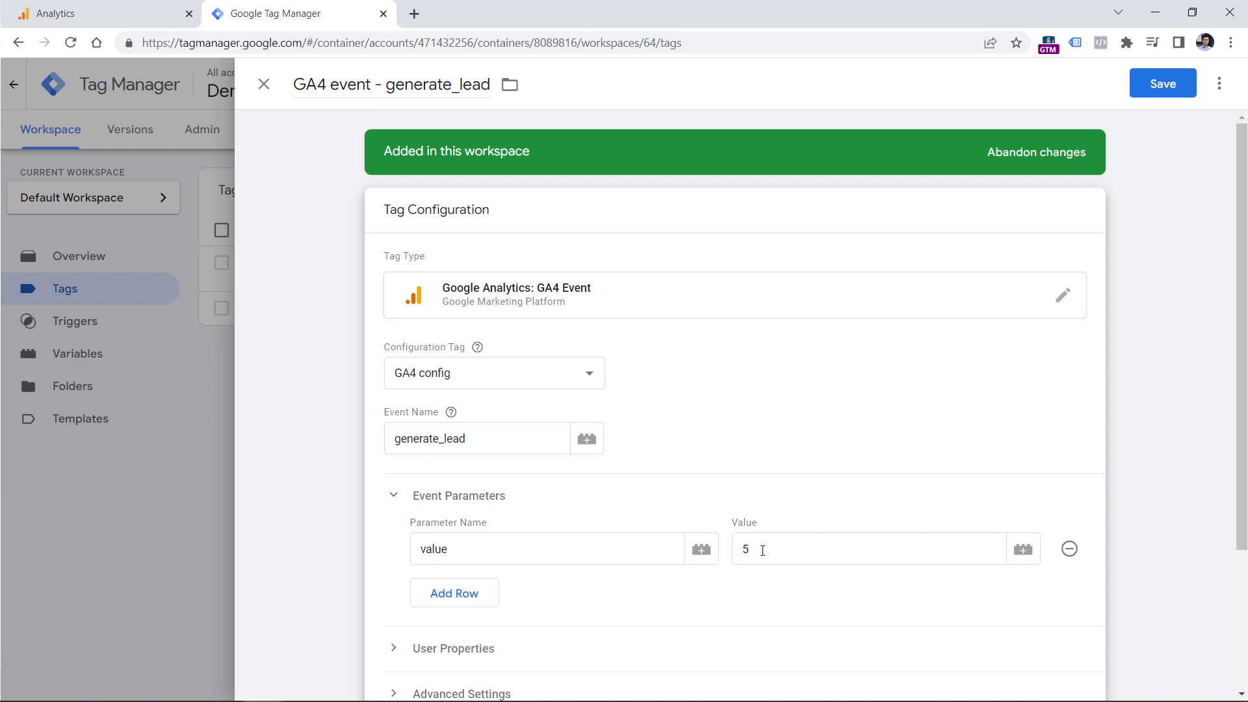
double_click(763, 551)
key(BackSpace)
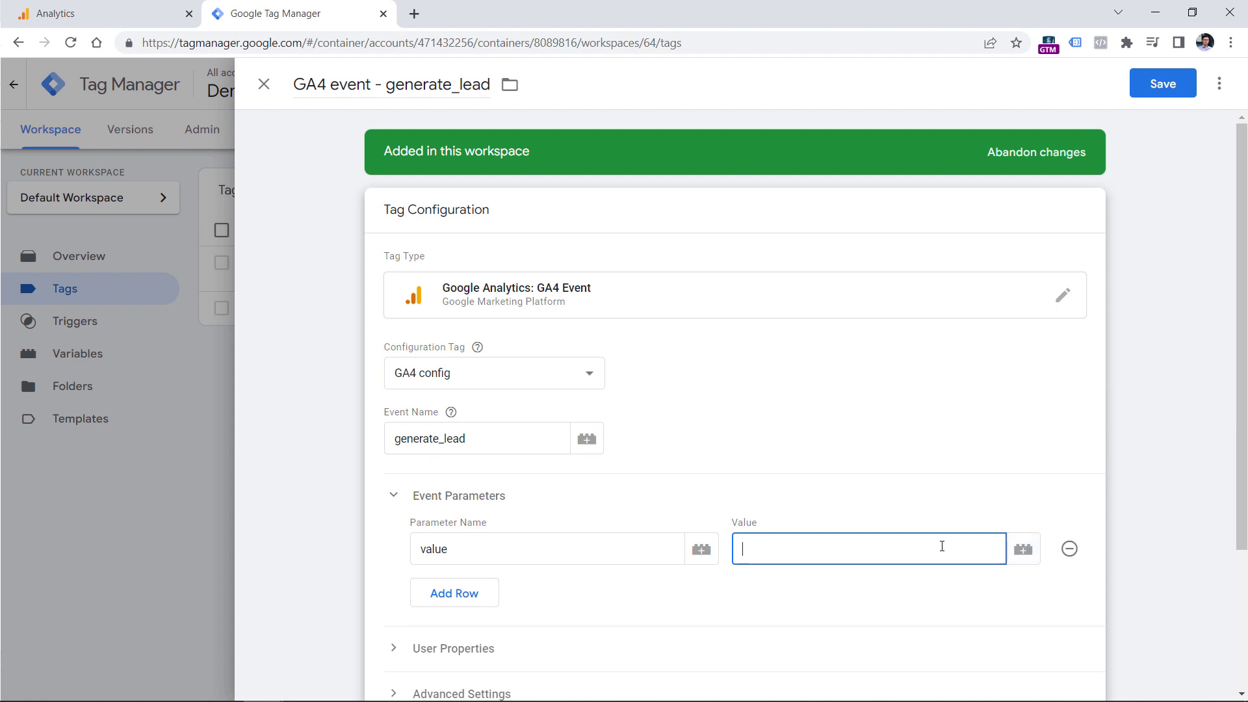
text(5)
click(484, 463)
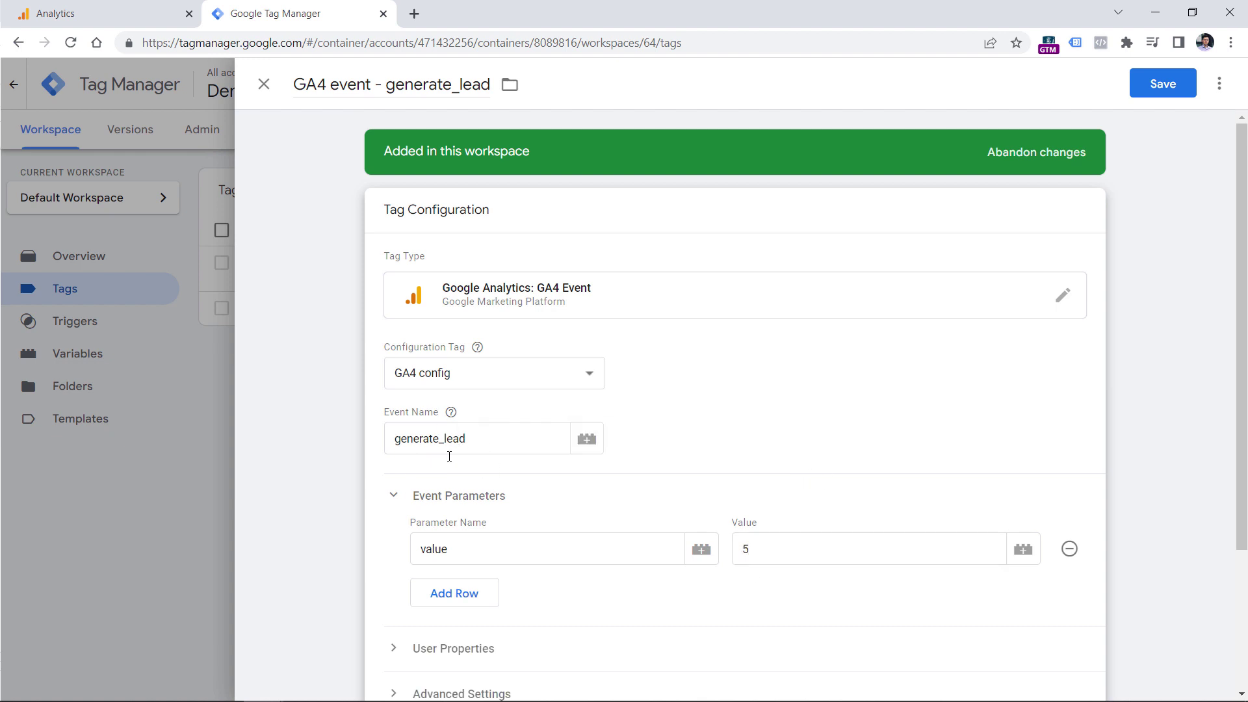
Add a second event parameter named currency to the tag and set its value to CAD
click(456, 594)
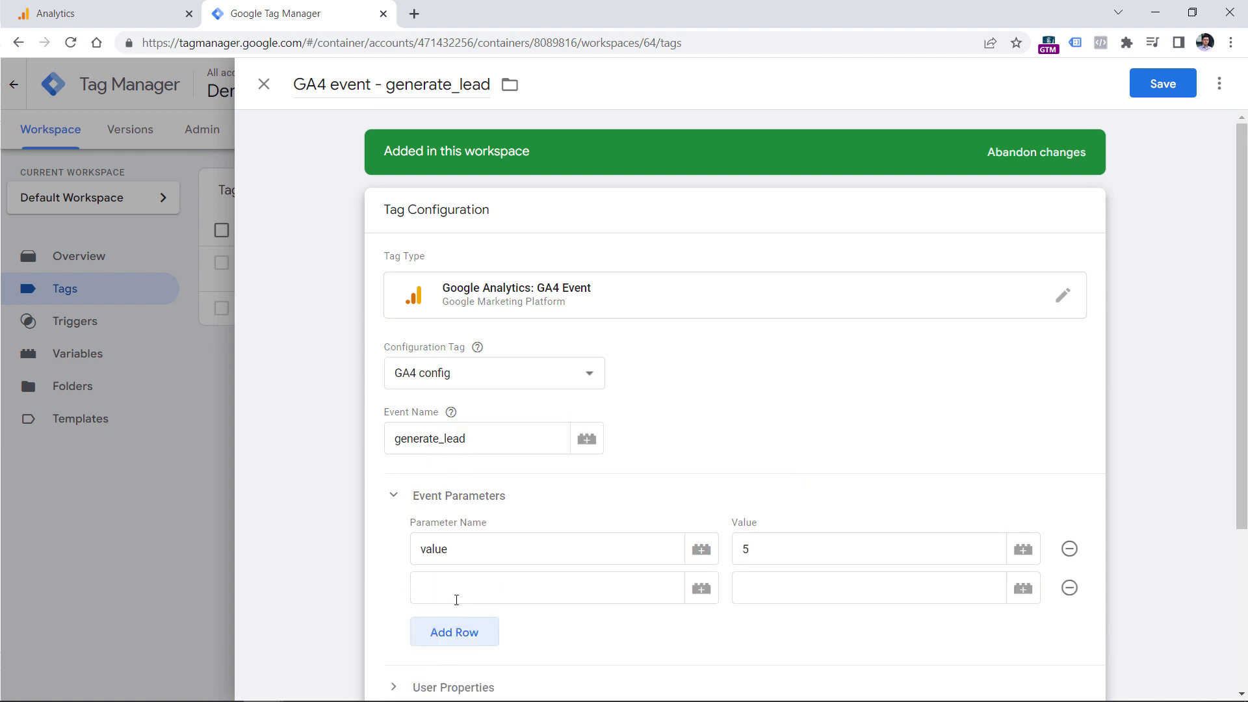
click(456, 599)
text(currency)
click(771, 586)
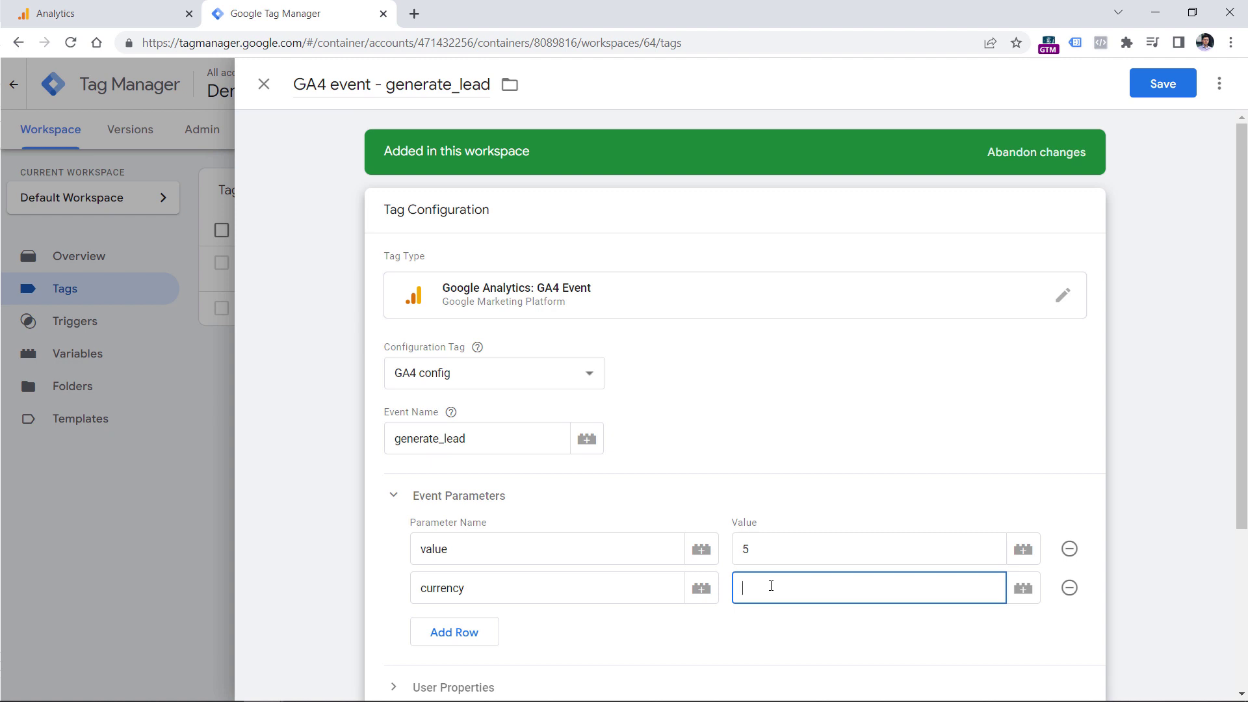
text(EU)
key(BackSpace)
text(U)
key(BackSpace)
key(BackSpace)
text(USD)
key(BackSpace)
key(BackSpace)
key(BackSpace)
text(CAD)
Switch to Notepad++ and examine the event name, value and currency parameters in the gtag generate_lead code
key(alt+Tab)
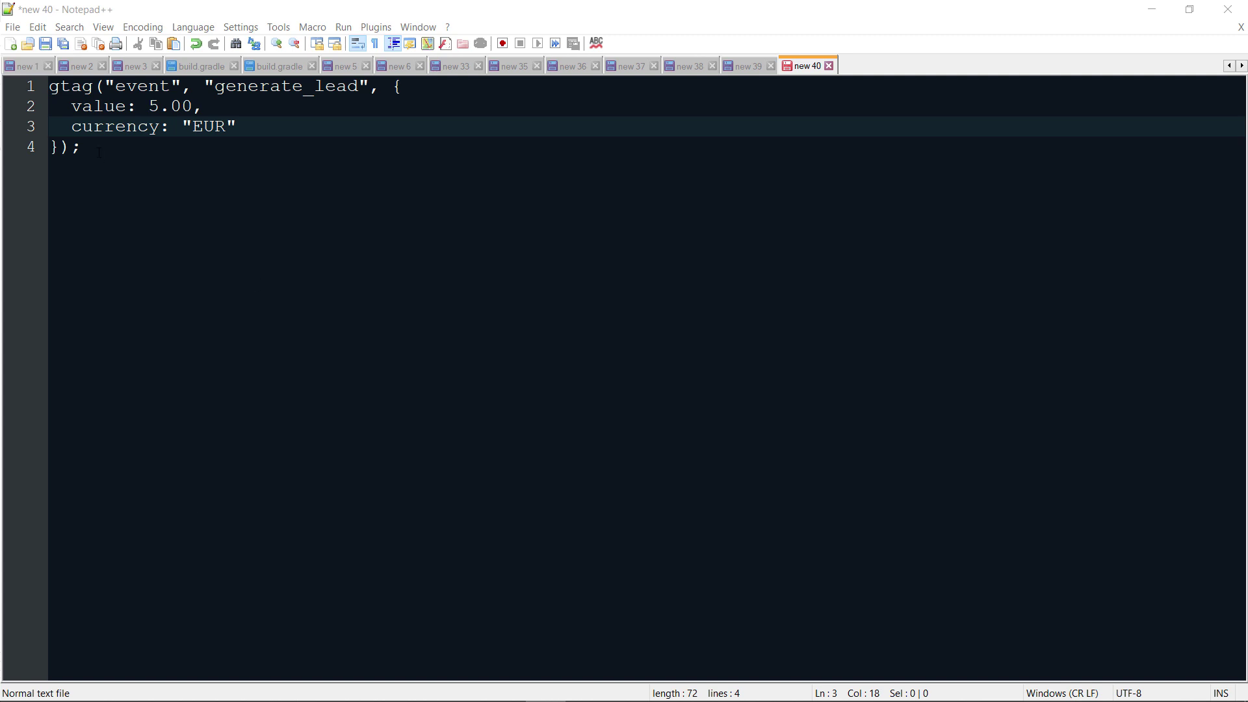
double_click(143, 87)
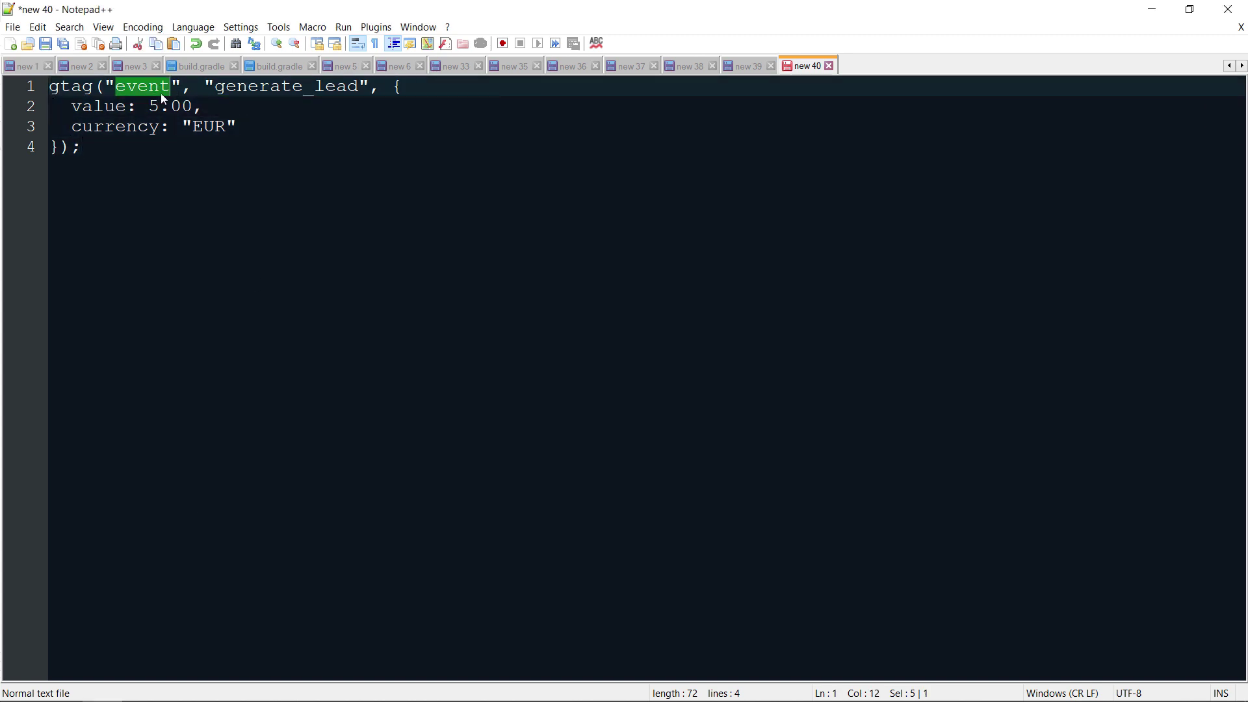
double_click(290, 90)
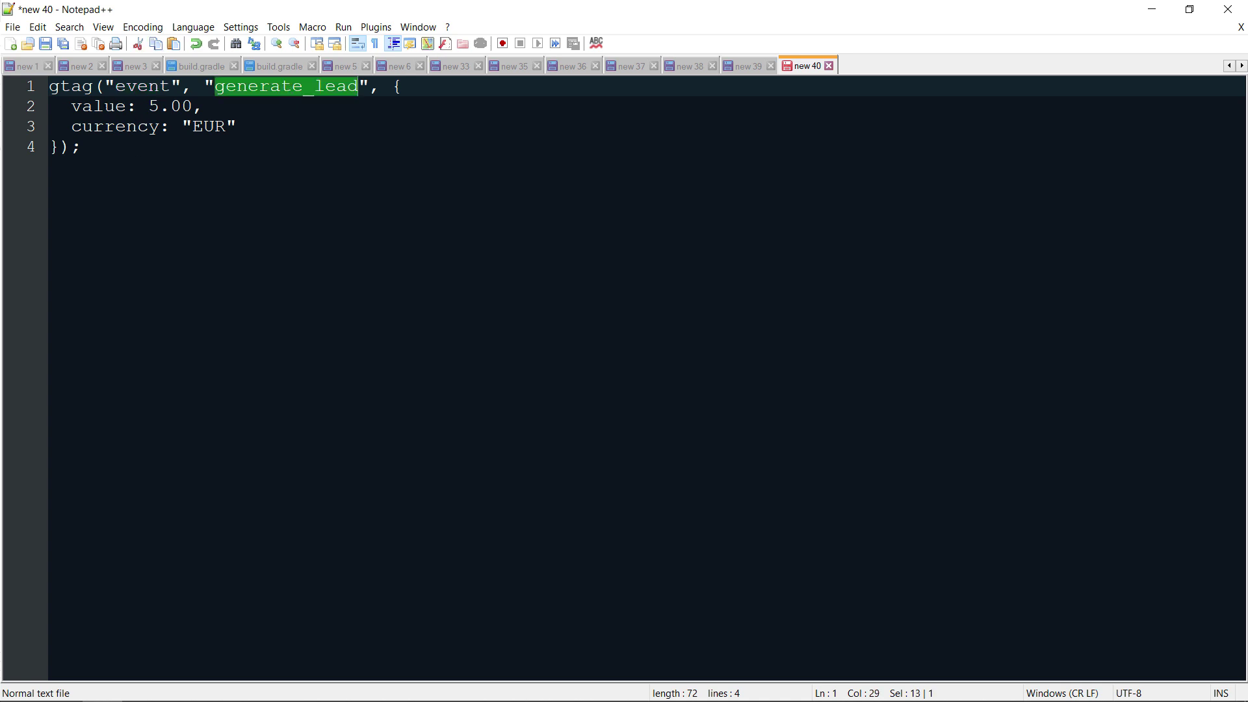
double_click(101, 106)
double_click(210, 126)
drag(149, 107, 193, 108)
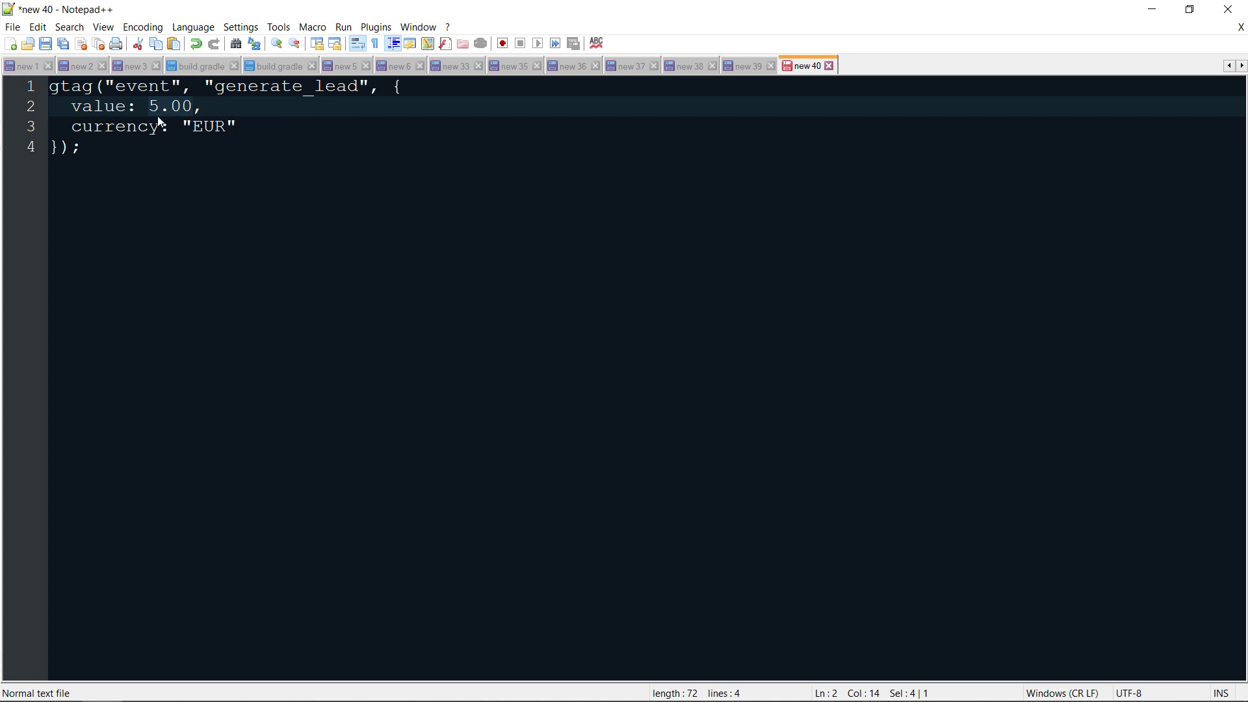
double_click(210, 128)
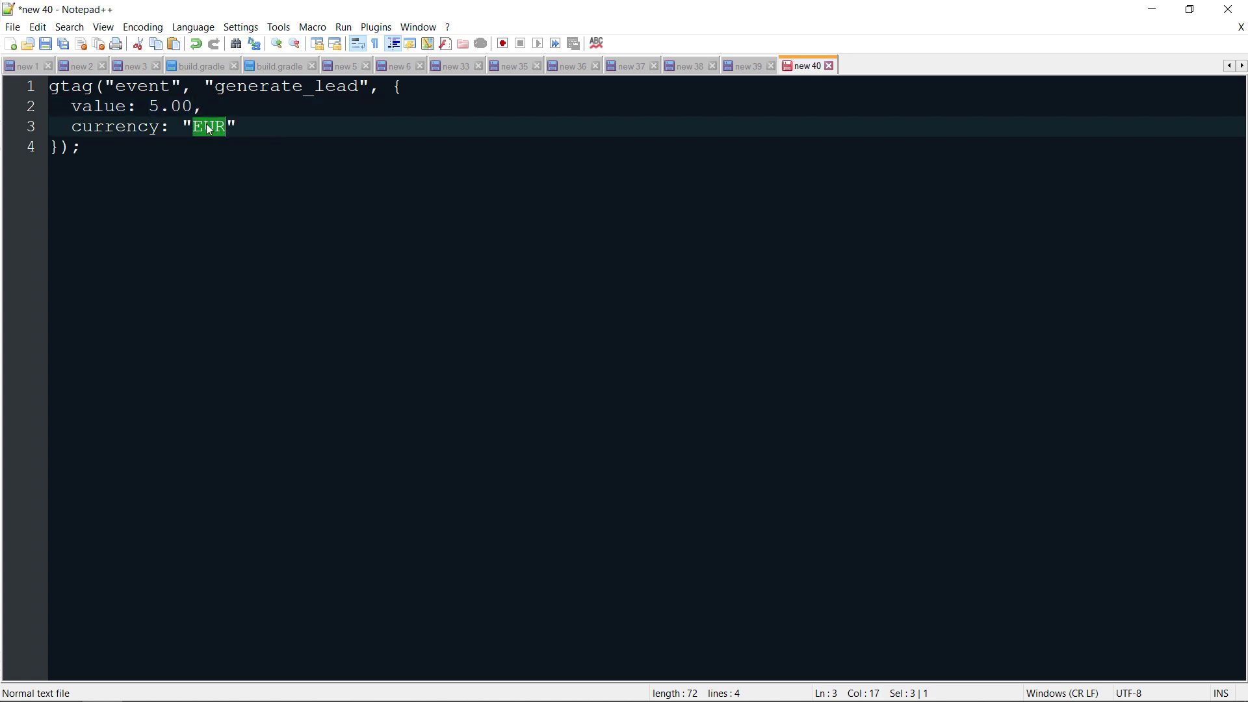
click(84, 159)
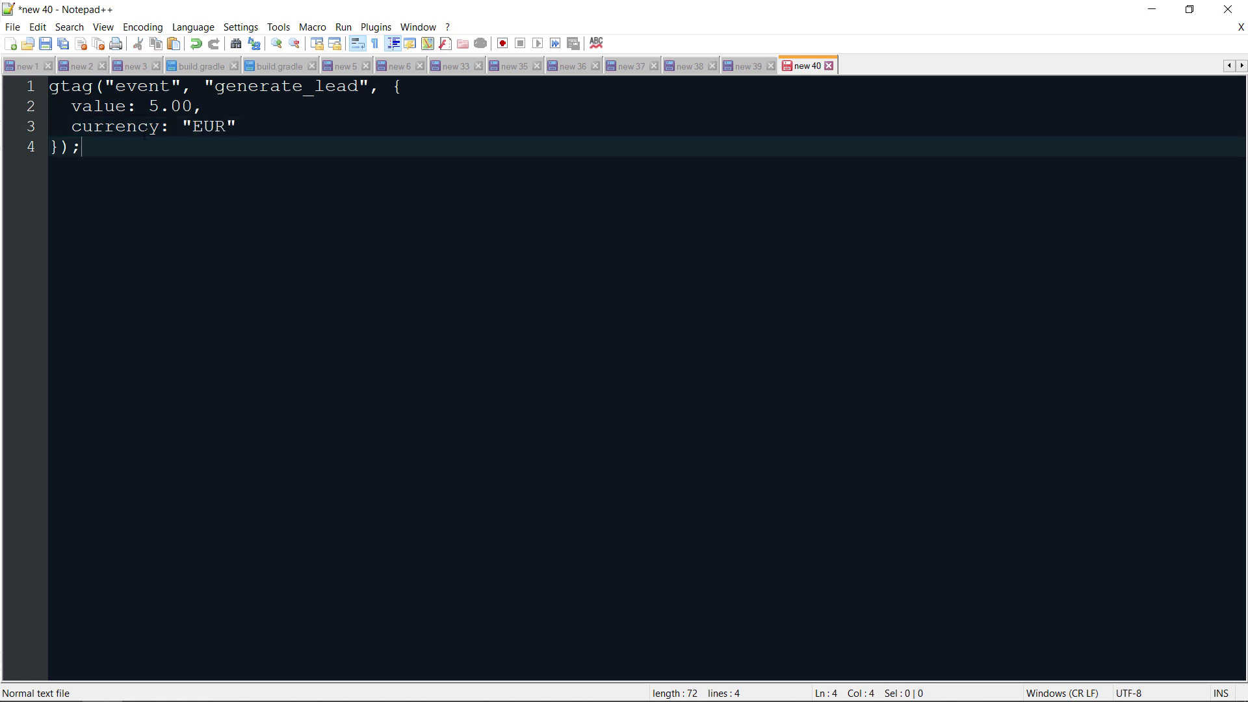
double_click(278, 87)
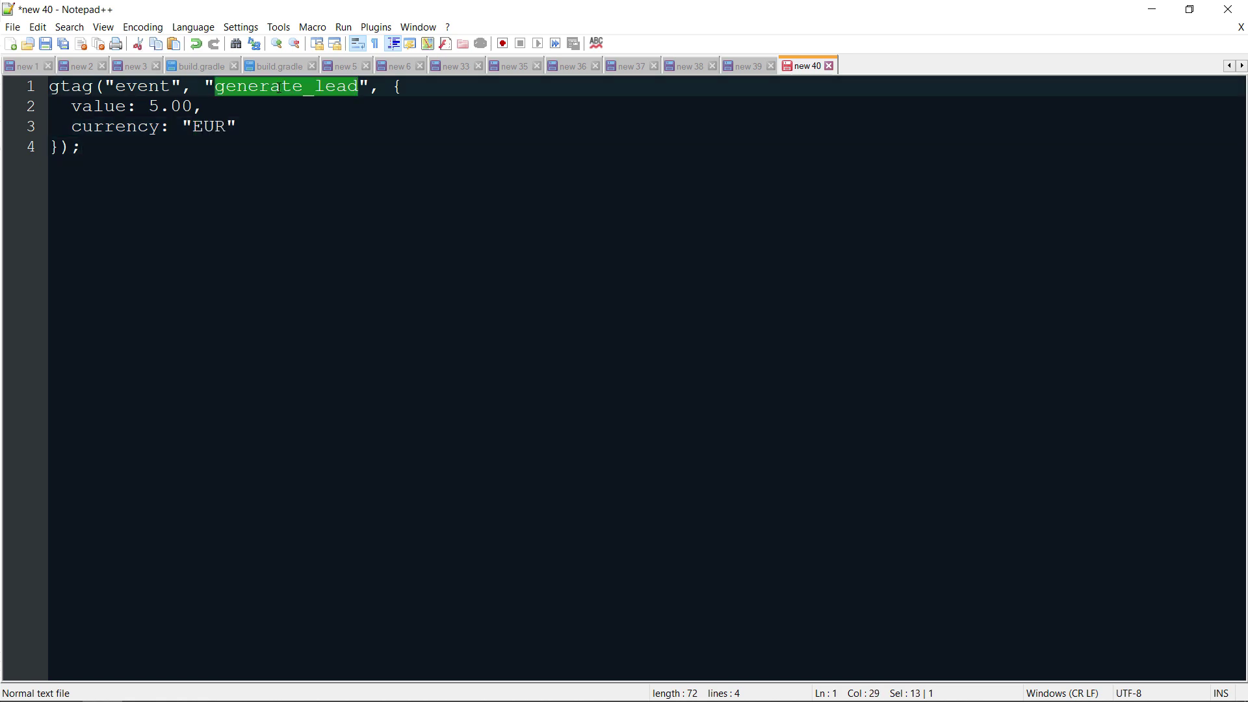
Switch back to the browser and review generate_lead in the Analytics events list and its tag in Tag Manager
key(alt+Tab)
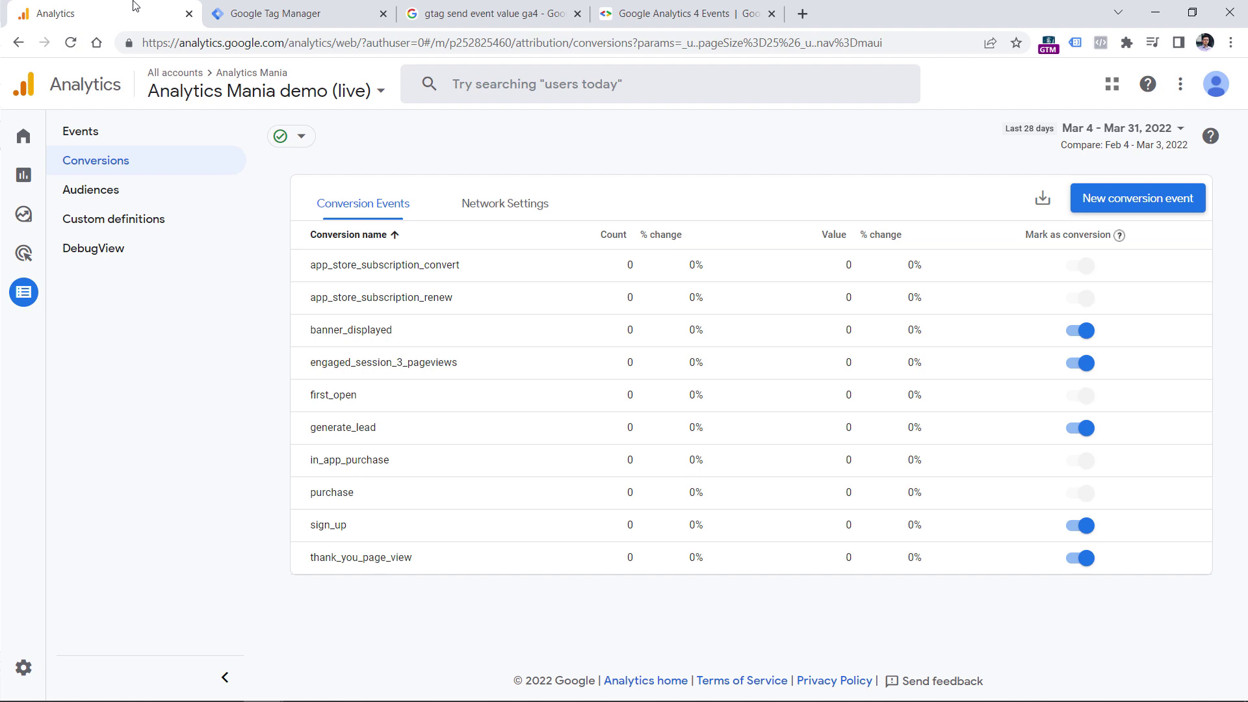
click(83, 134)
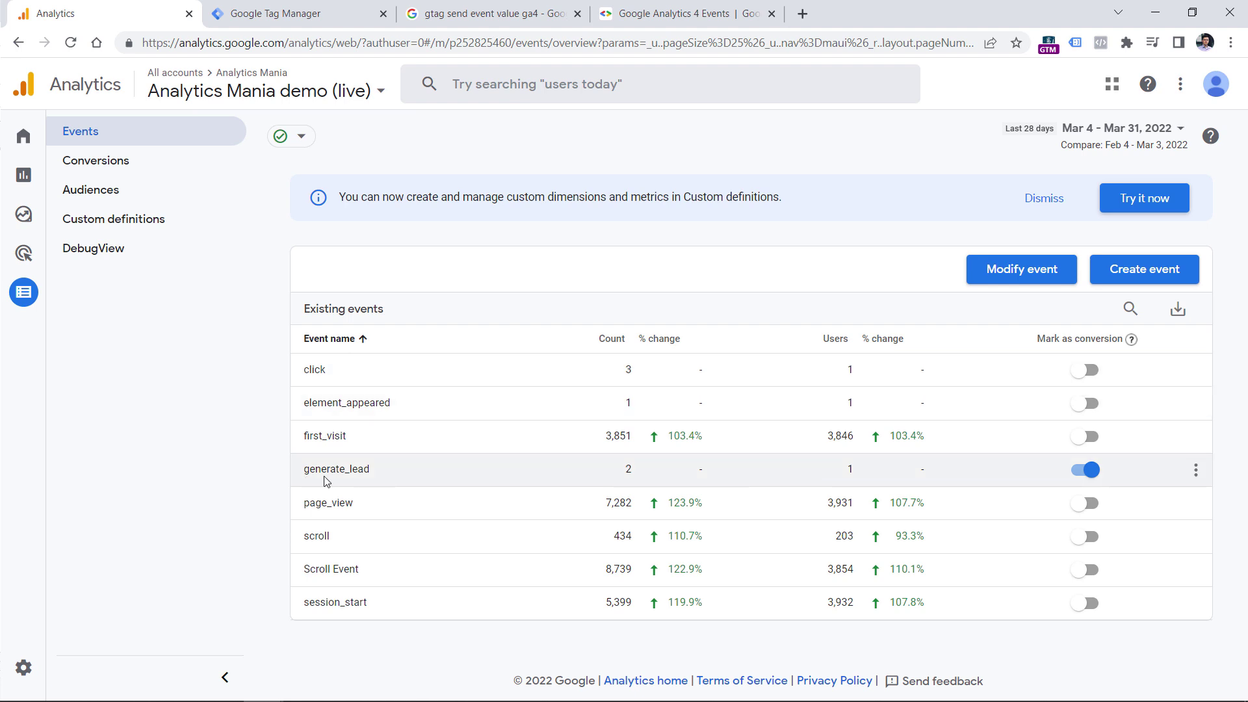
click(299, 12)
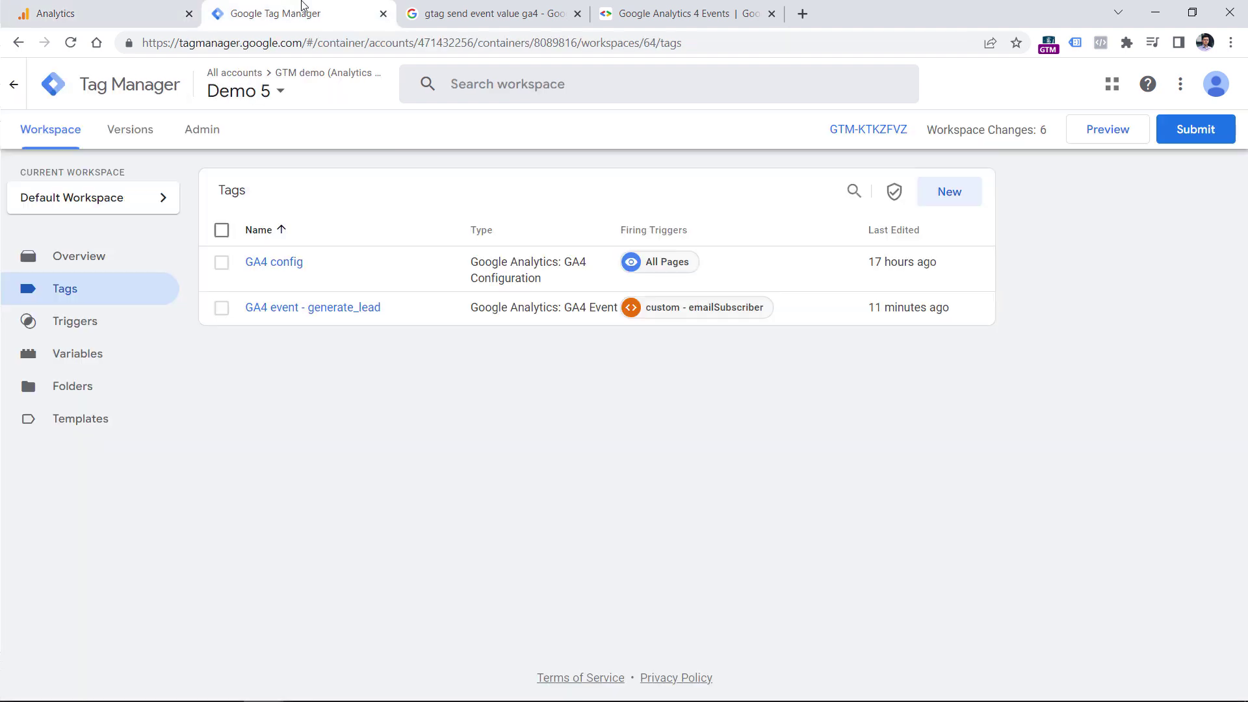
click(301, 325)
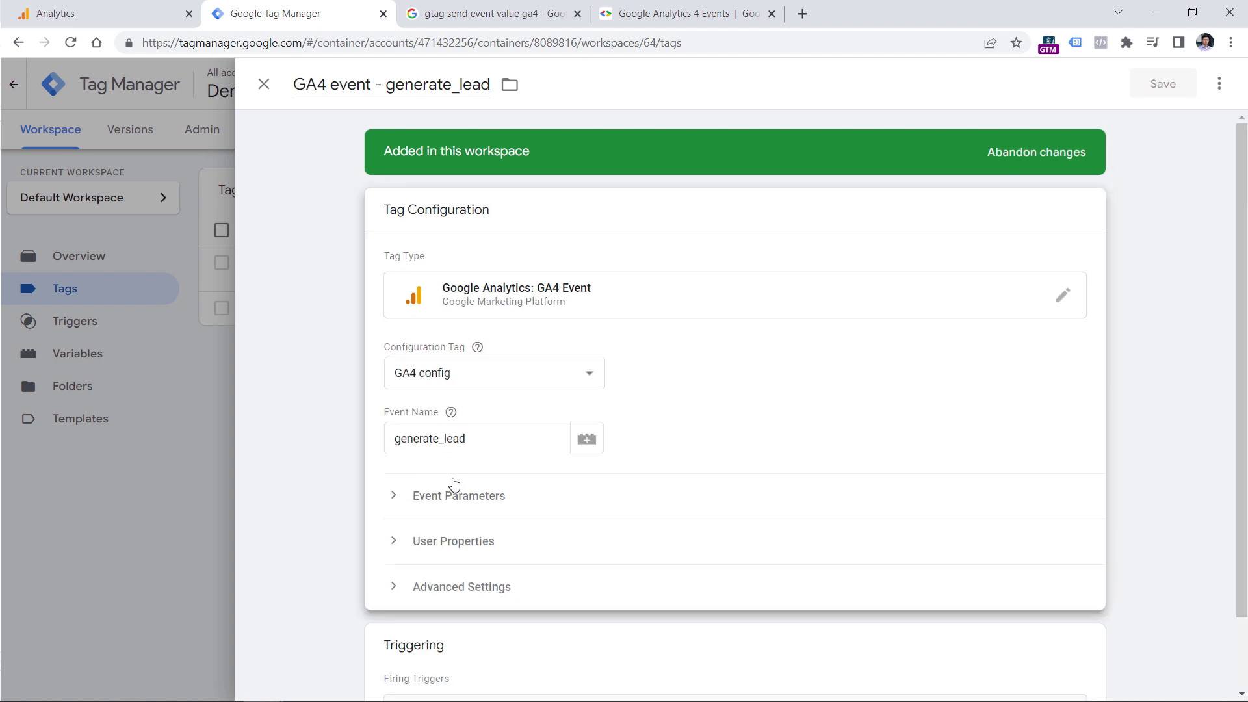
key(ctrl+shift+Tab)
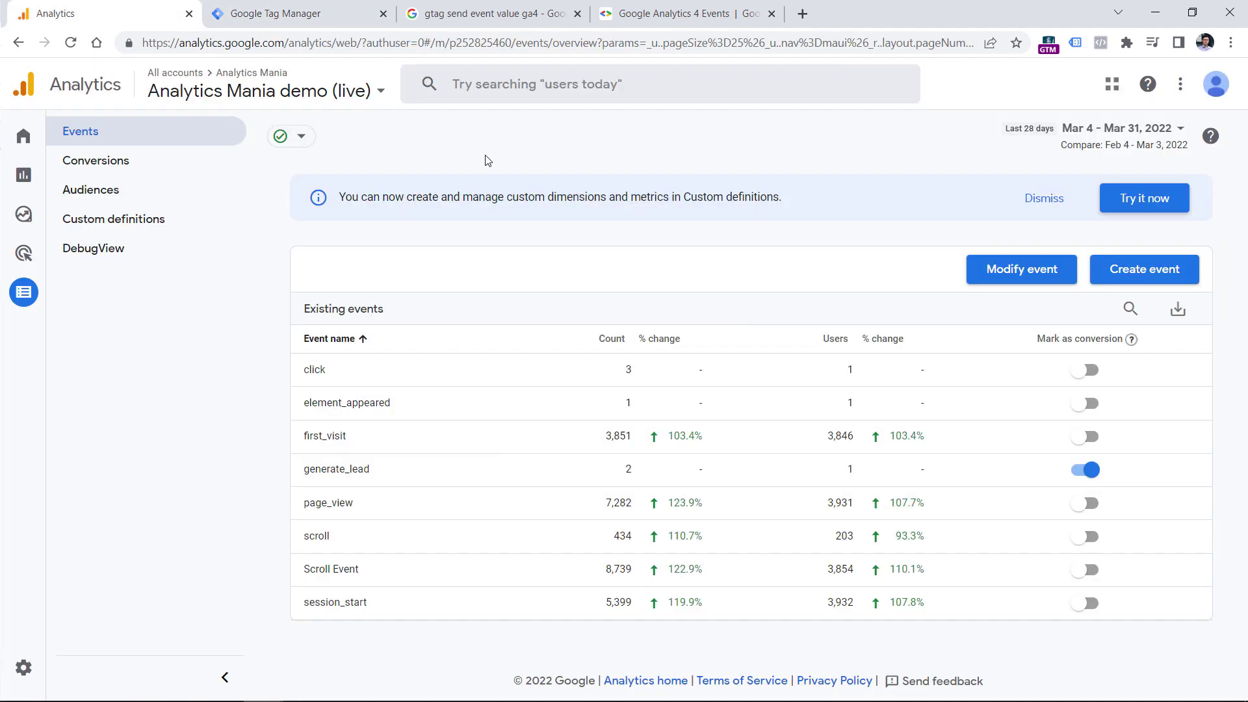
Start a new event modification in Analytics and name it "Add value to generate_lead"
click(1018, 272)
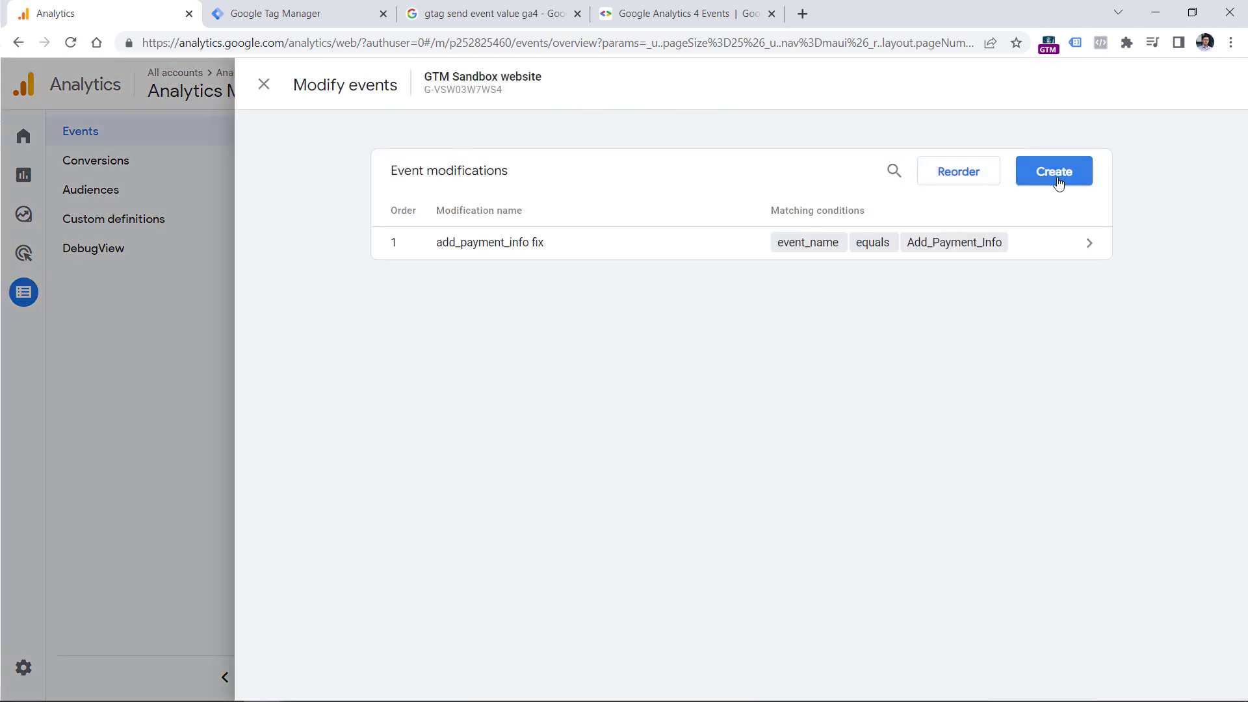
click(1058, 182)
click(439, 258)
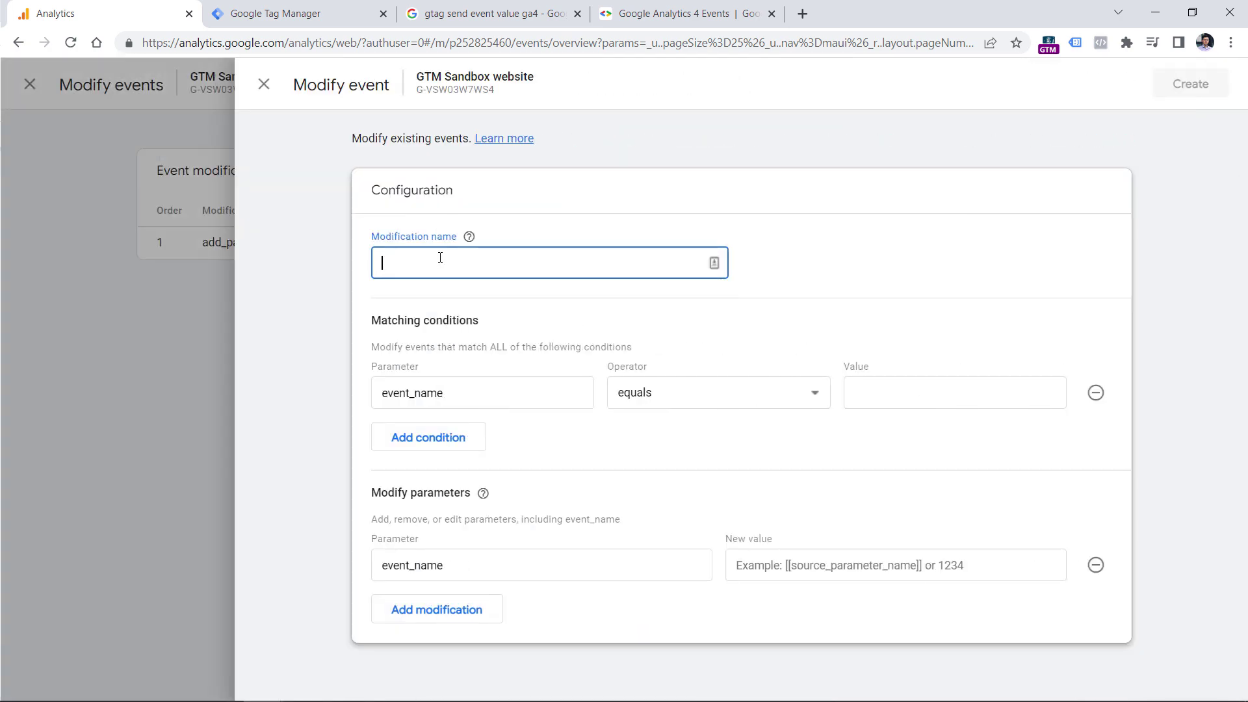
text(Add value to)
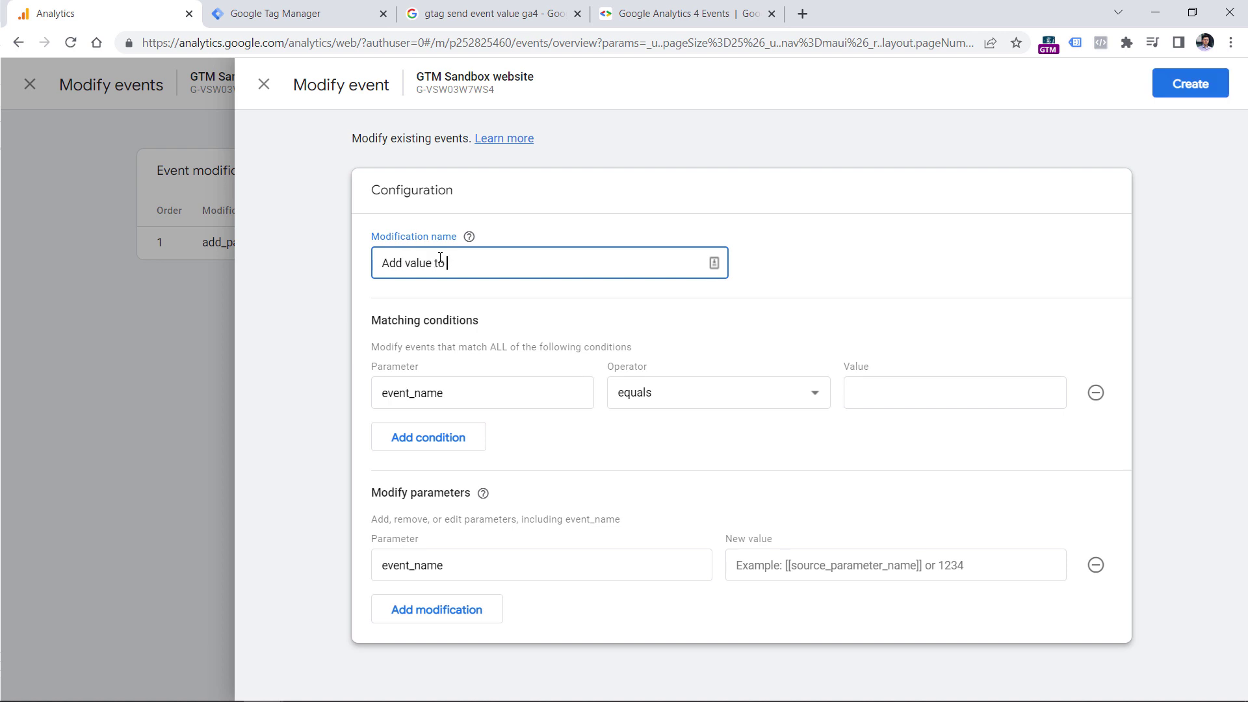
text( generate_lead)
Check the tag's event name in Tag Manager and set the Analytics matching condition to event_name equals generate_lead
click(278, 14)
click(385, 431)
drag(382, 431, 467, 440)
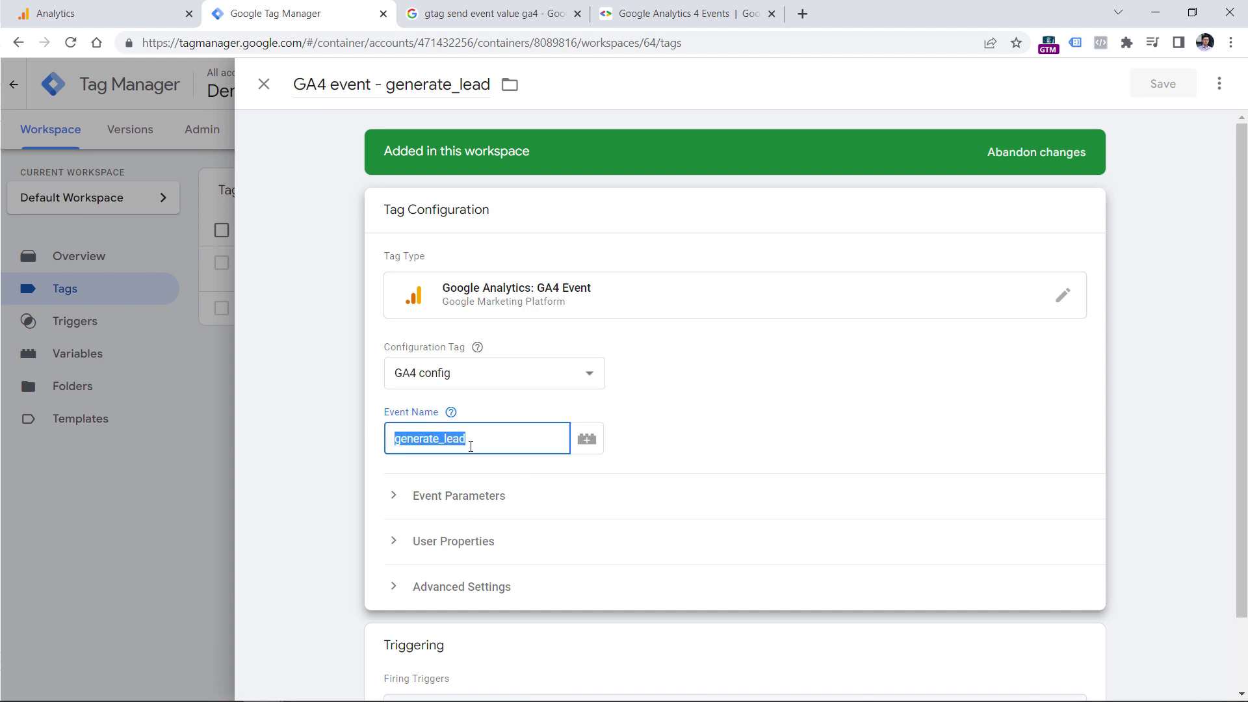
click(139, 26)
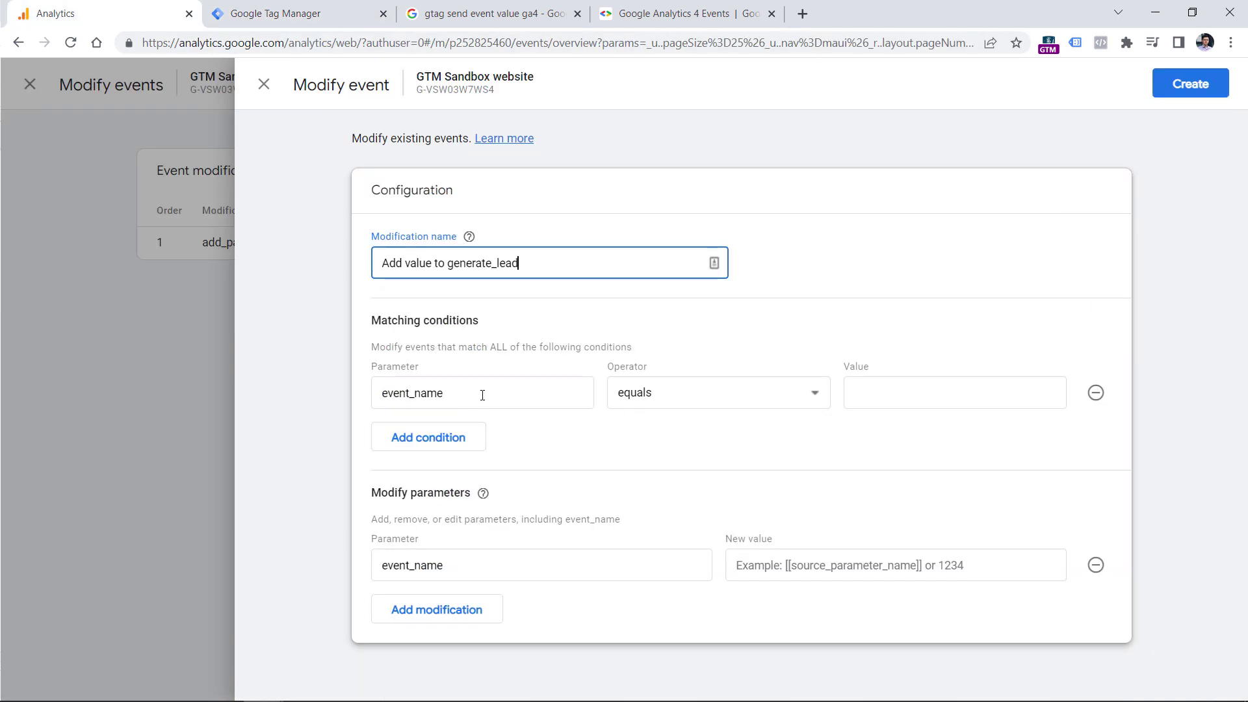
double_click(461, 393)
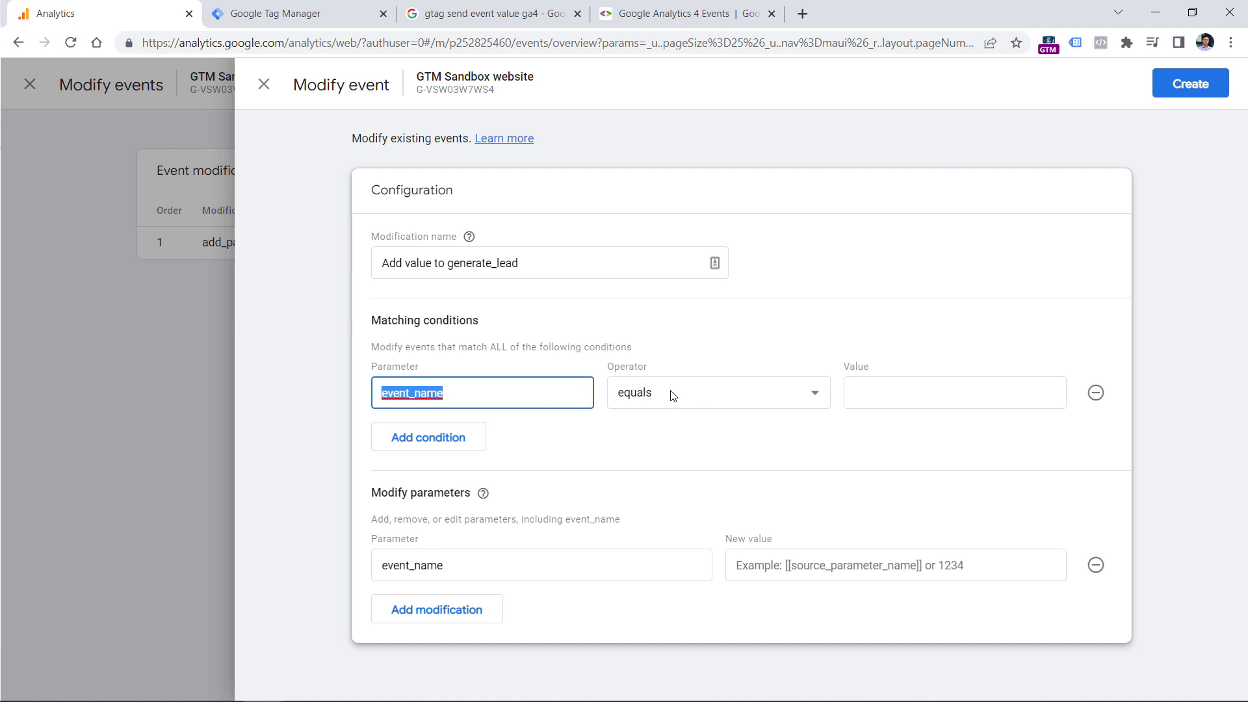
click(886, 405)
text(generate_)
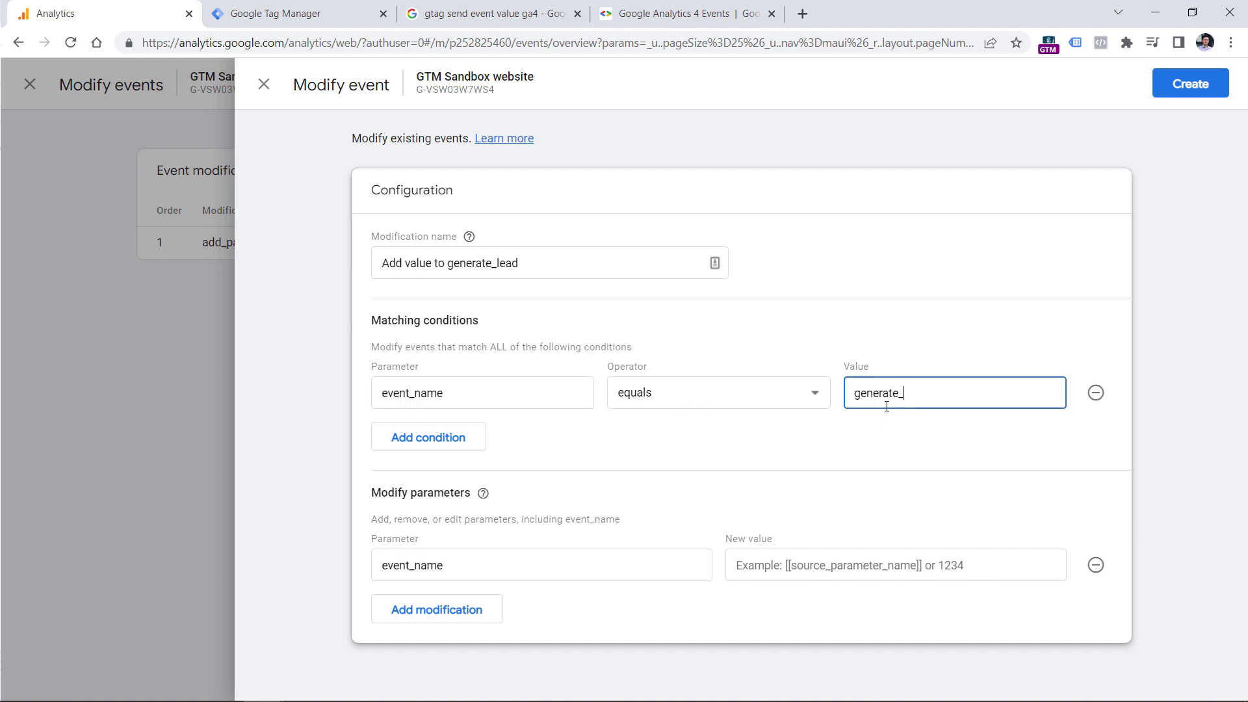
text(lead)
click(277, 6)
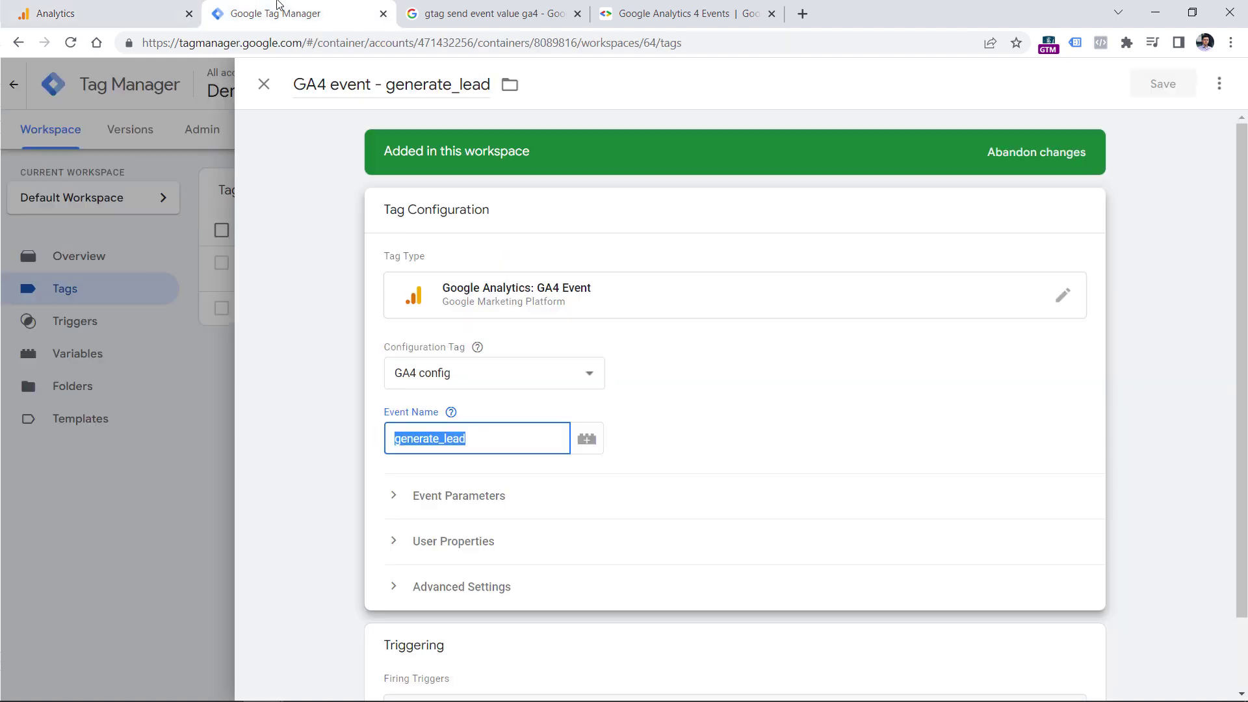
key(ctrl+shift+Tab)
Set the modification to write the parameter value with a new value of 5
double_click(474, 572)
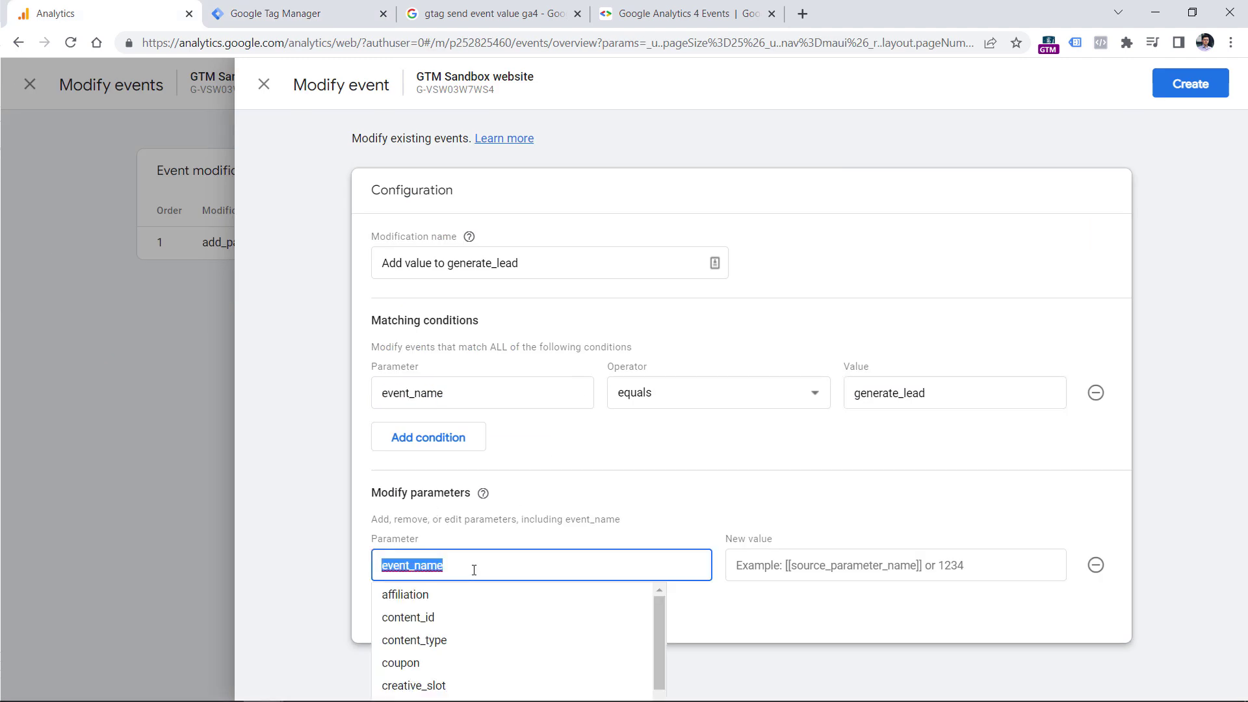
text(value)
key(Tab)
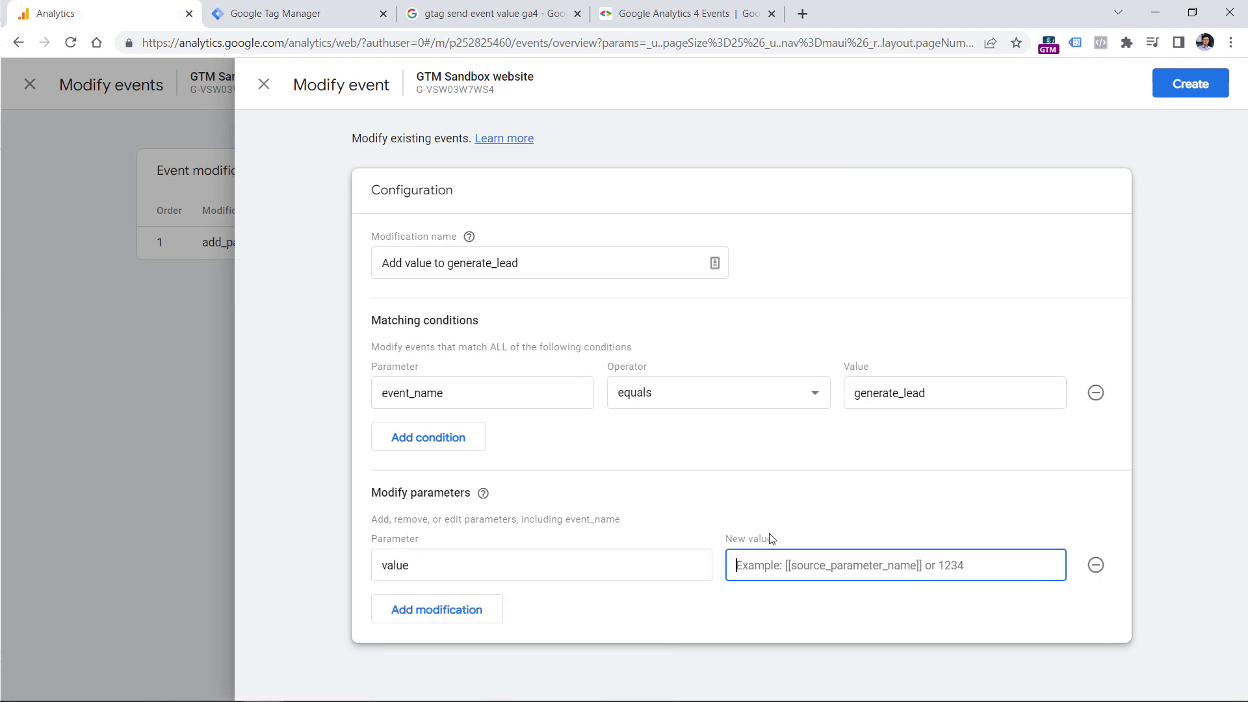
text(5)
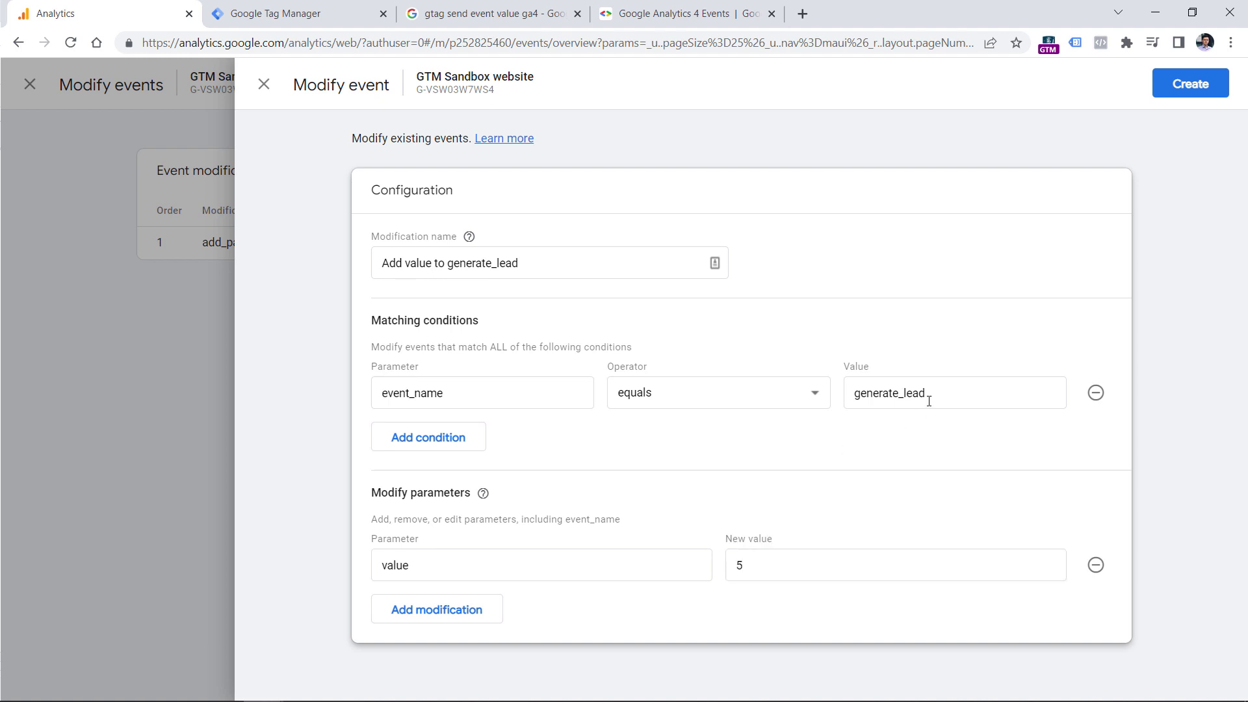
drag(926, 393, 854, 394)
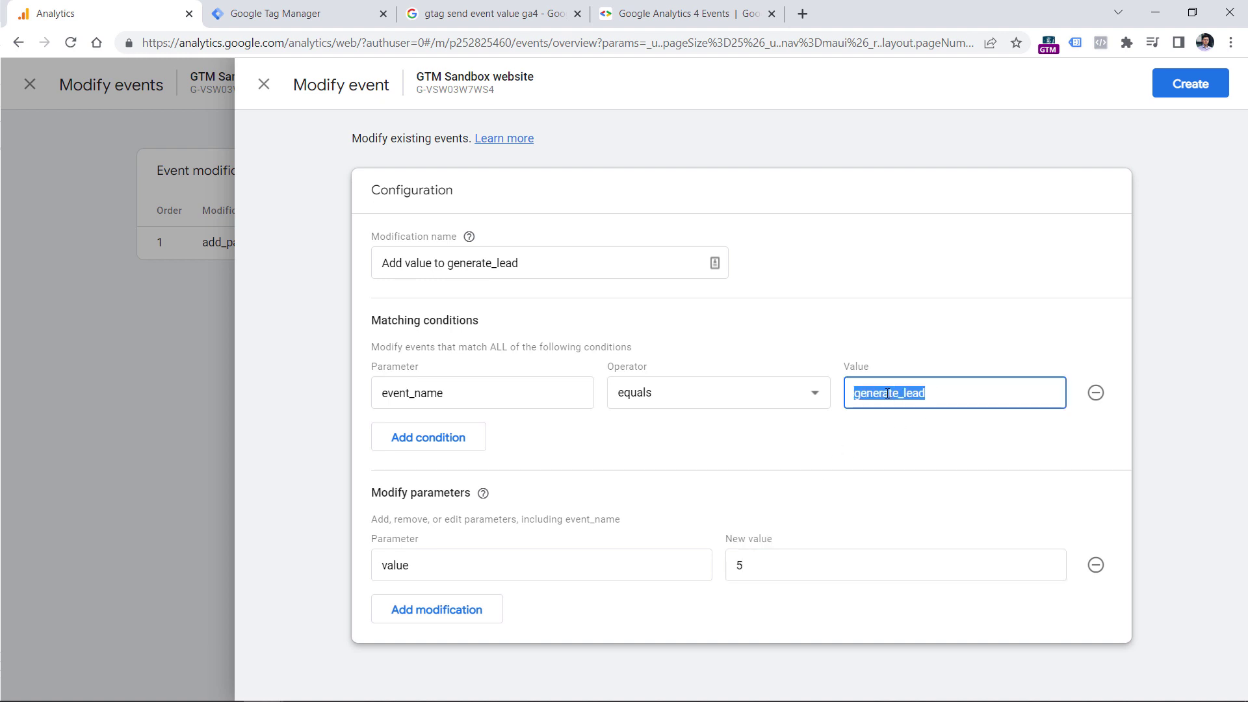
double_click(739, 565)
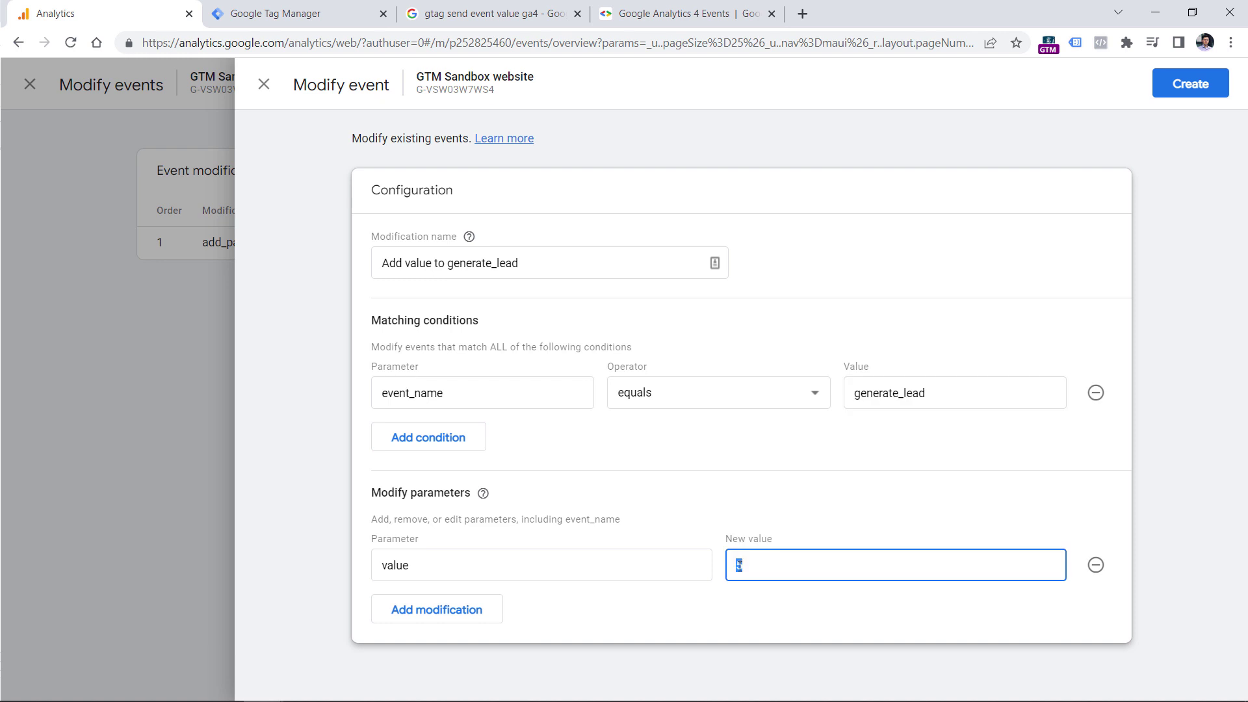
Add a second parameter modification that sets currency to EUR
click(432, 608)
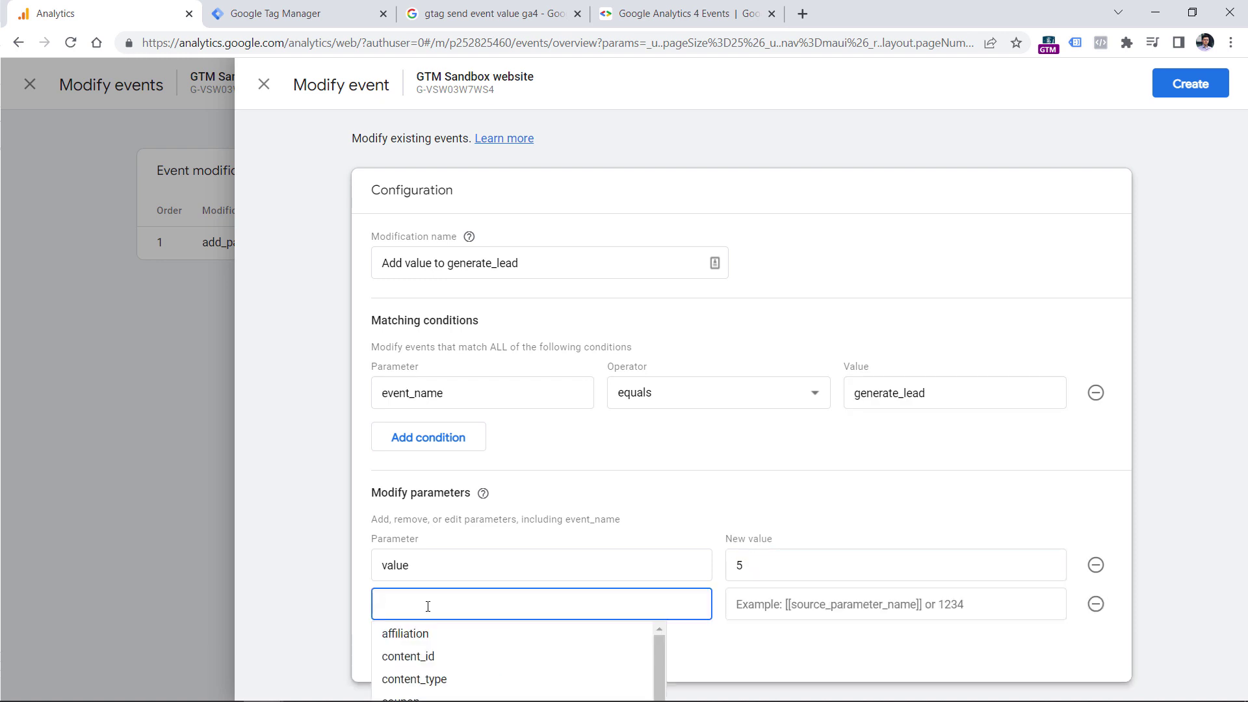
text(currency)
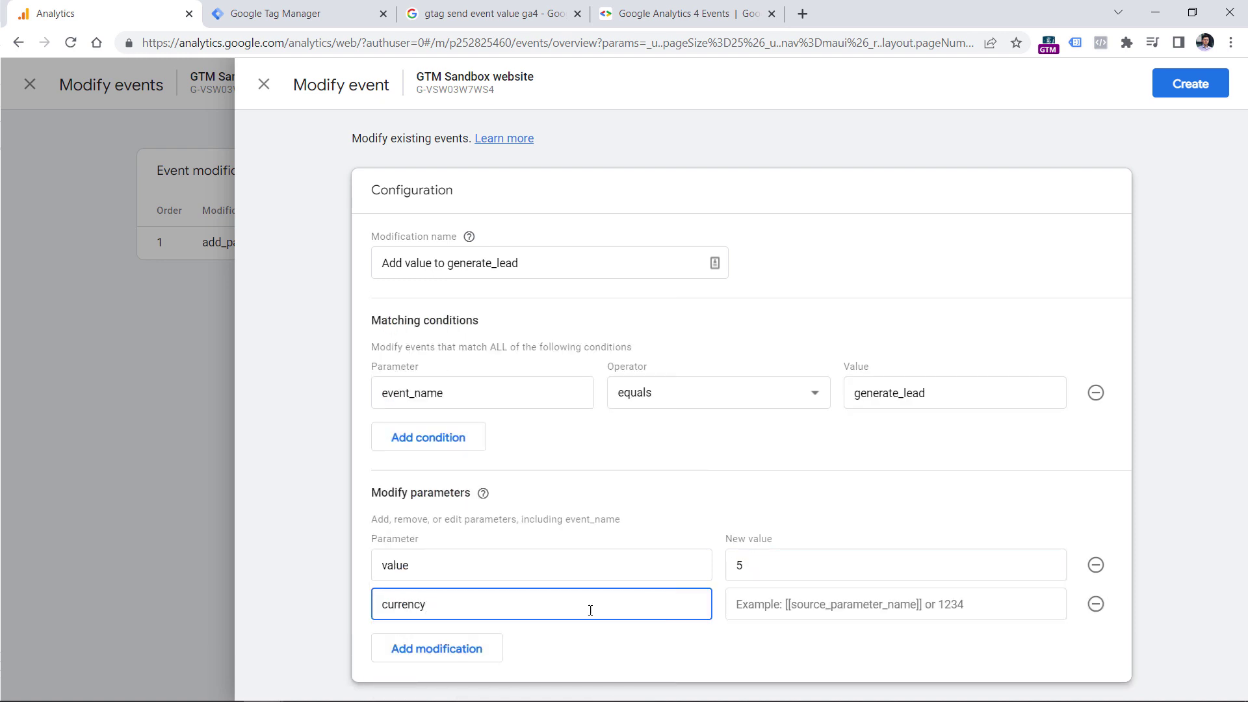
click(775, 605)
text(EUR)
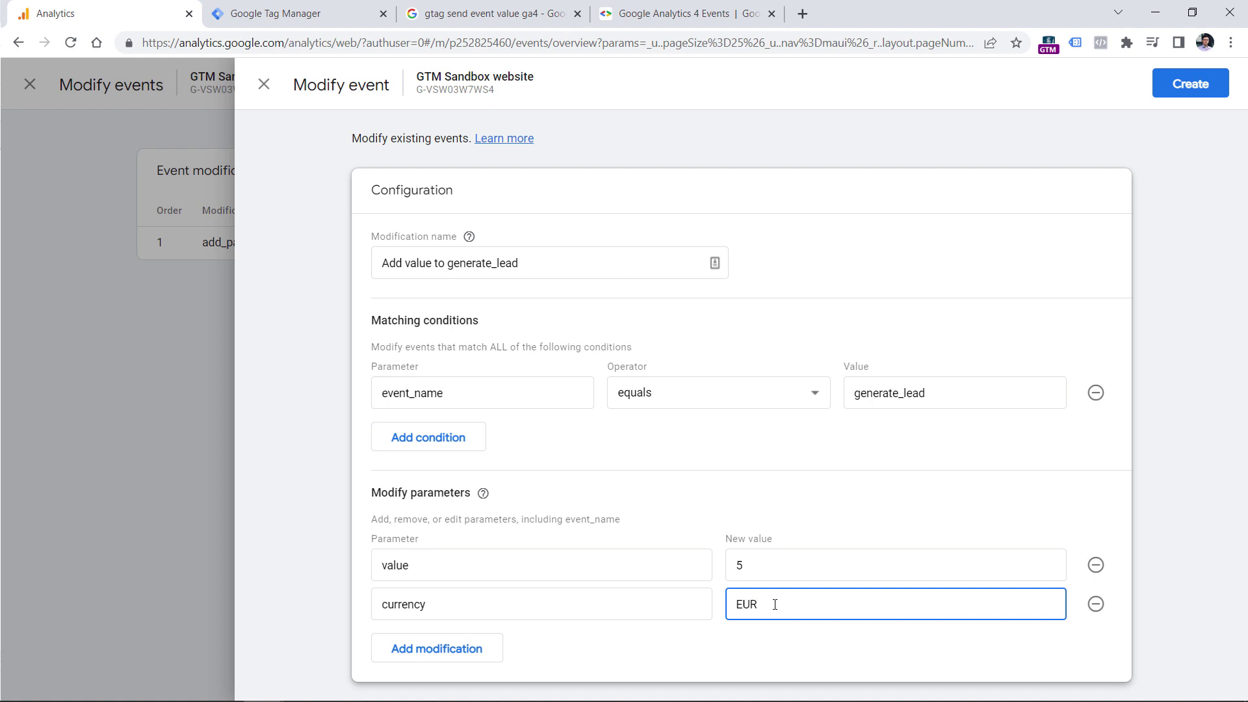
double_click(738, 565)
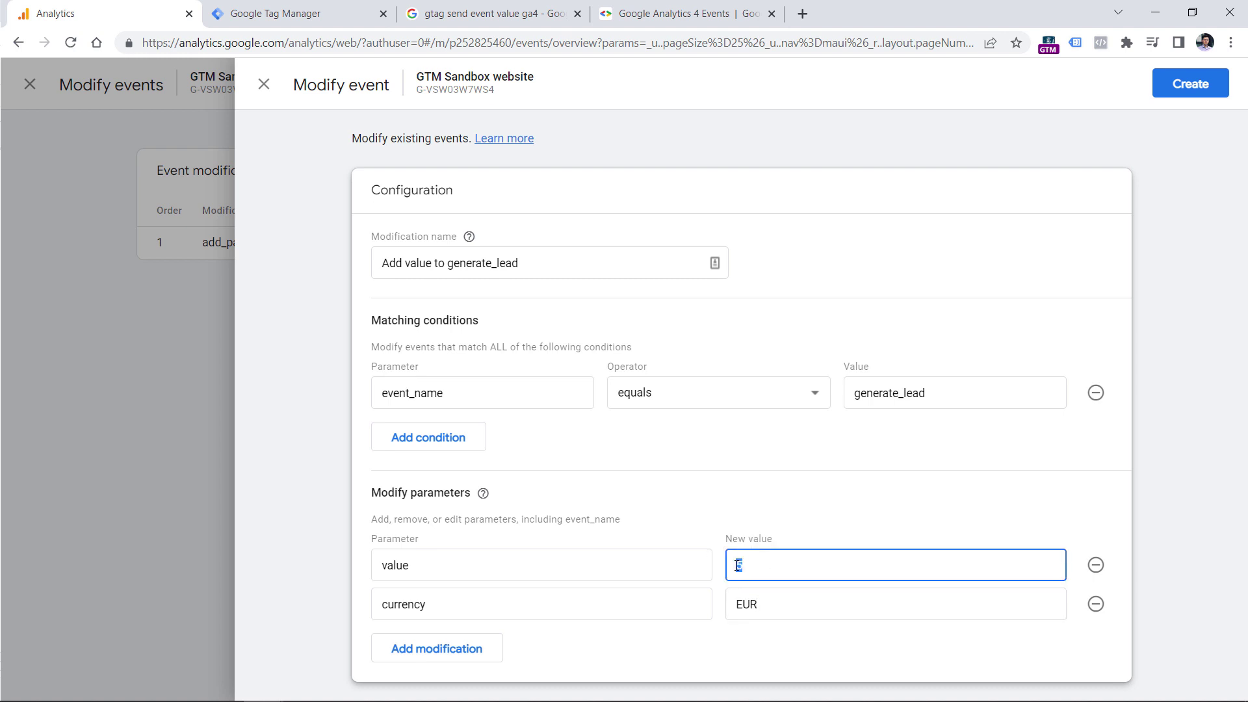
click(676, 521)
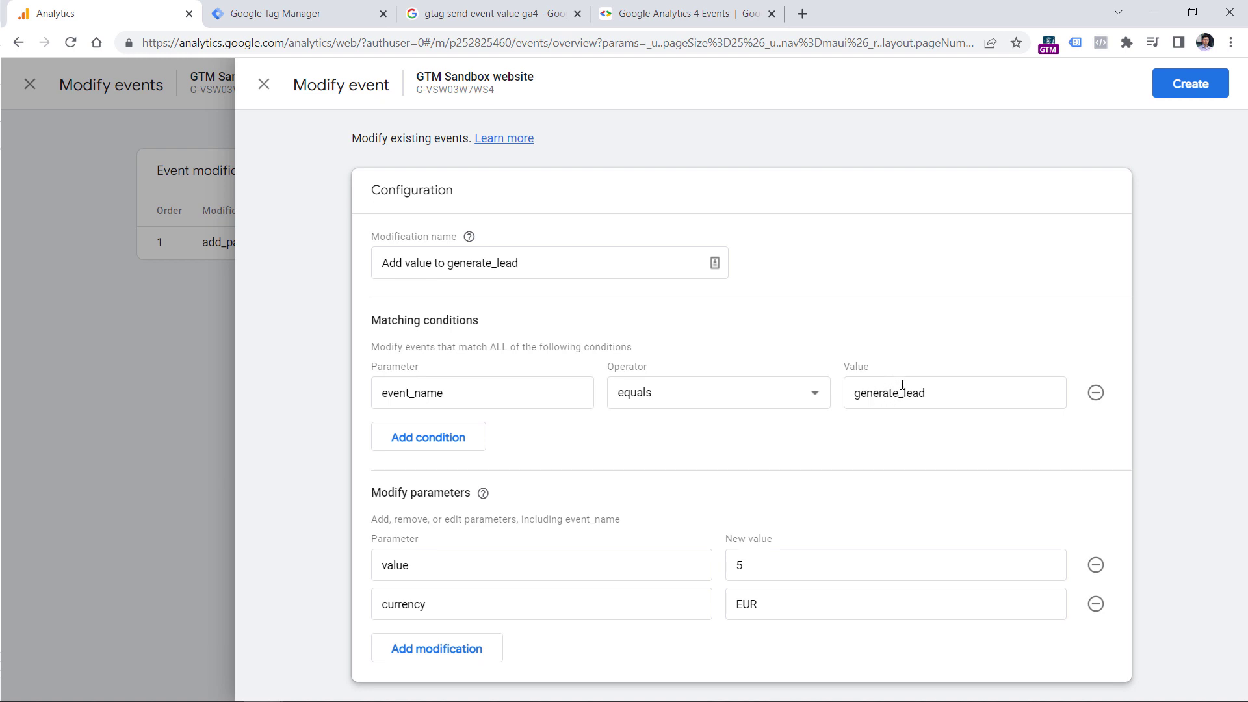
Discard the unsaved event modification and open the thank_you_page_view custom event for editing
click(263, 84)
click(265, 85)
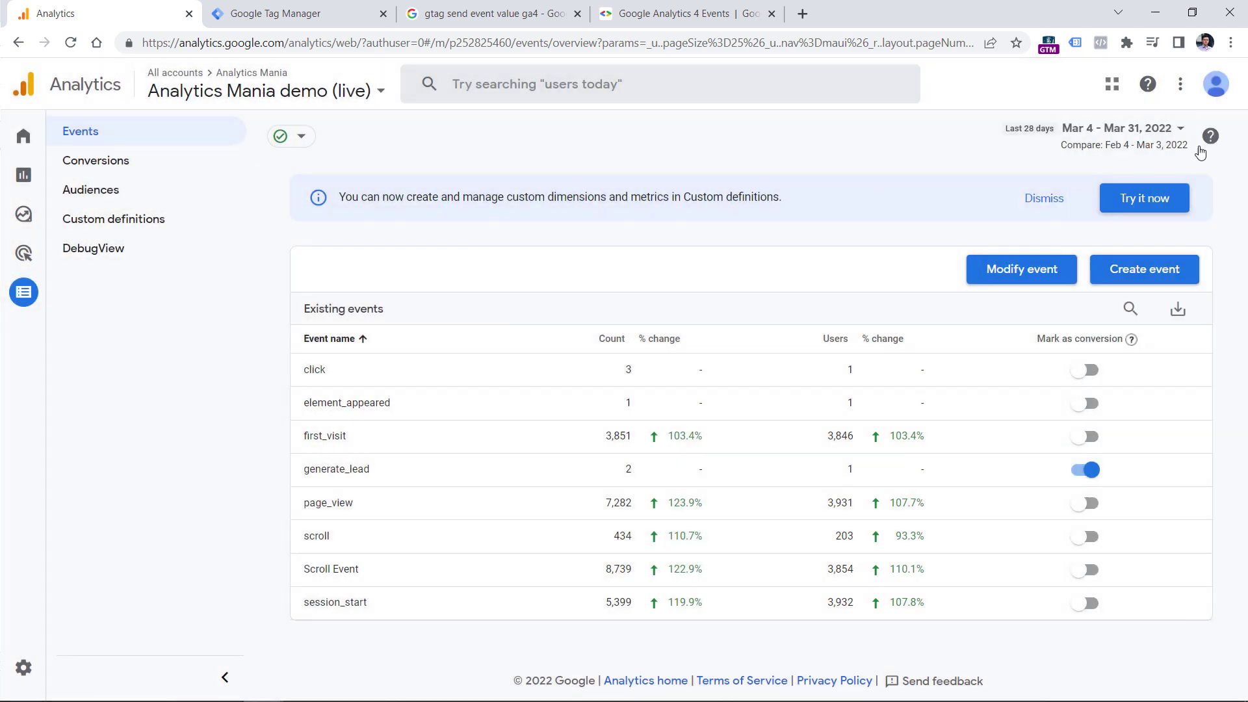
click(1144, 273)
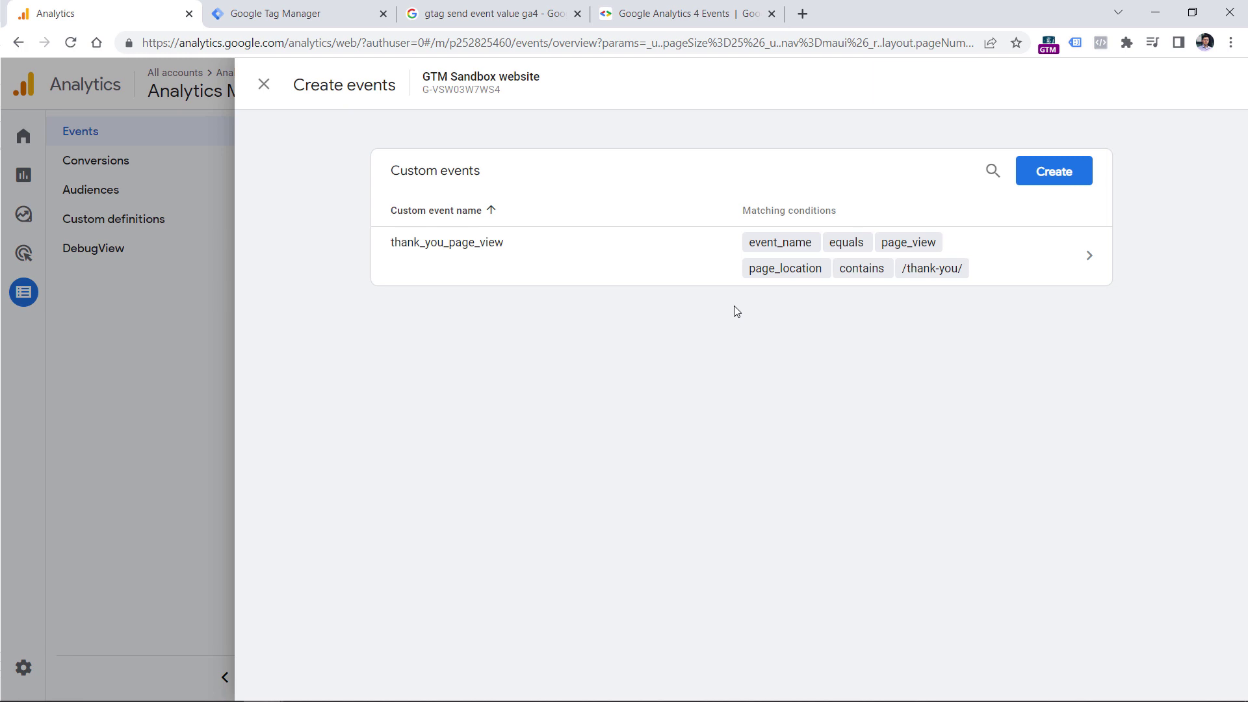
click(559, 263)
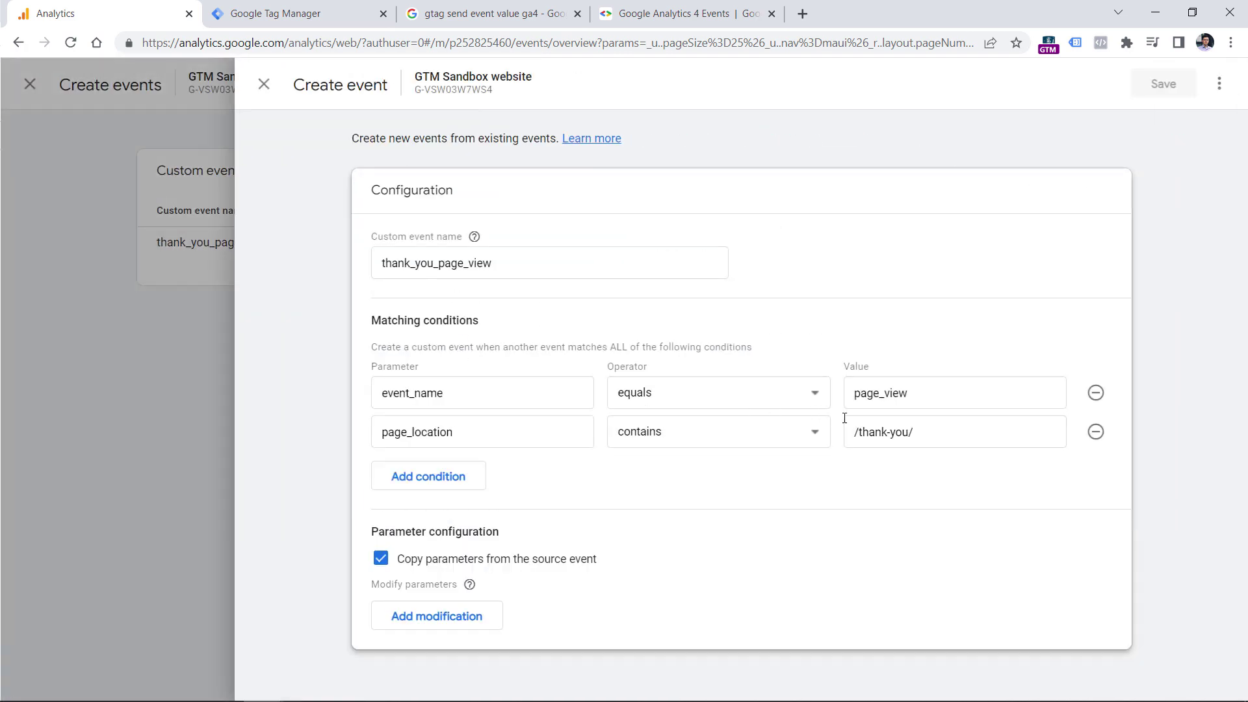
Review the custom event's name and its event_name and page_location matching conditions
double_click(873, 403)
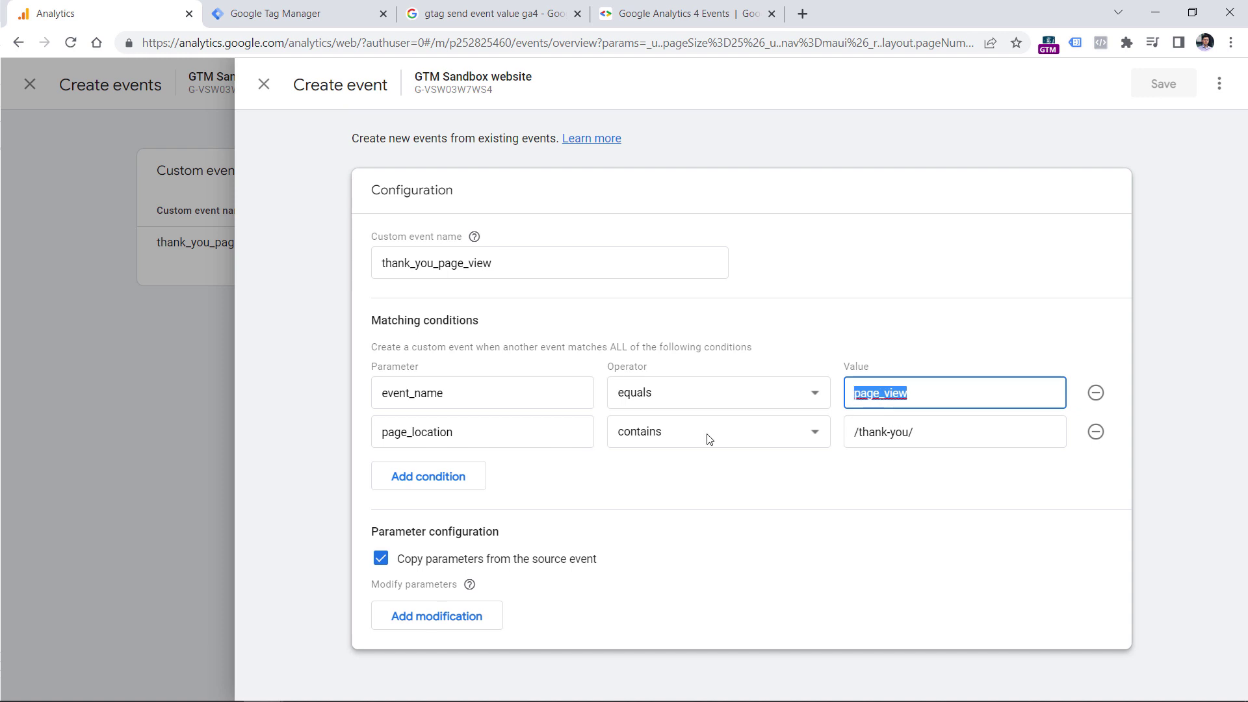
triple_click(855, 432)
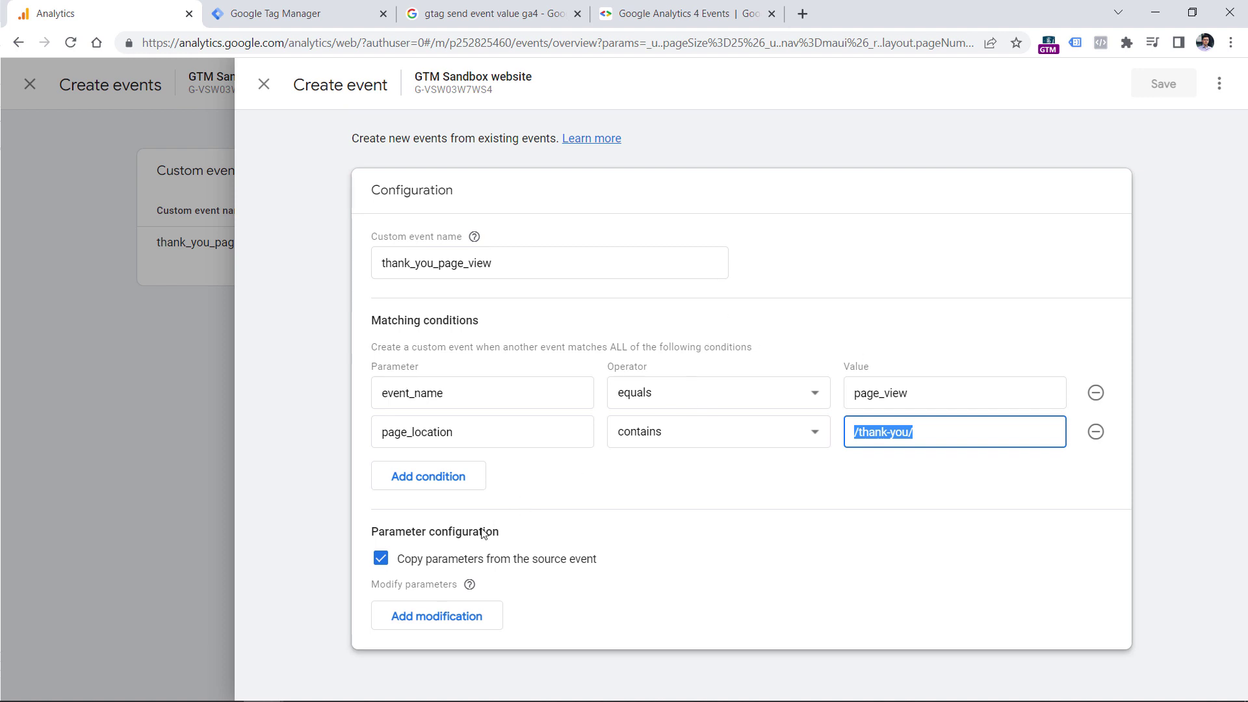
double_click(450, 256)
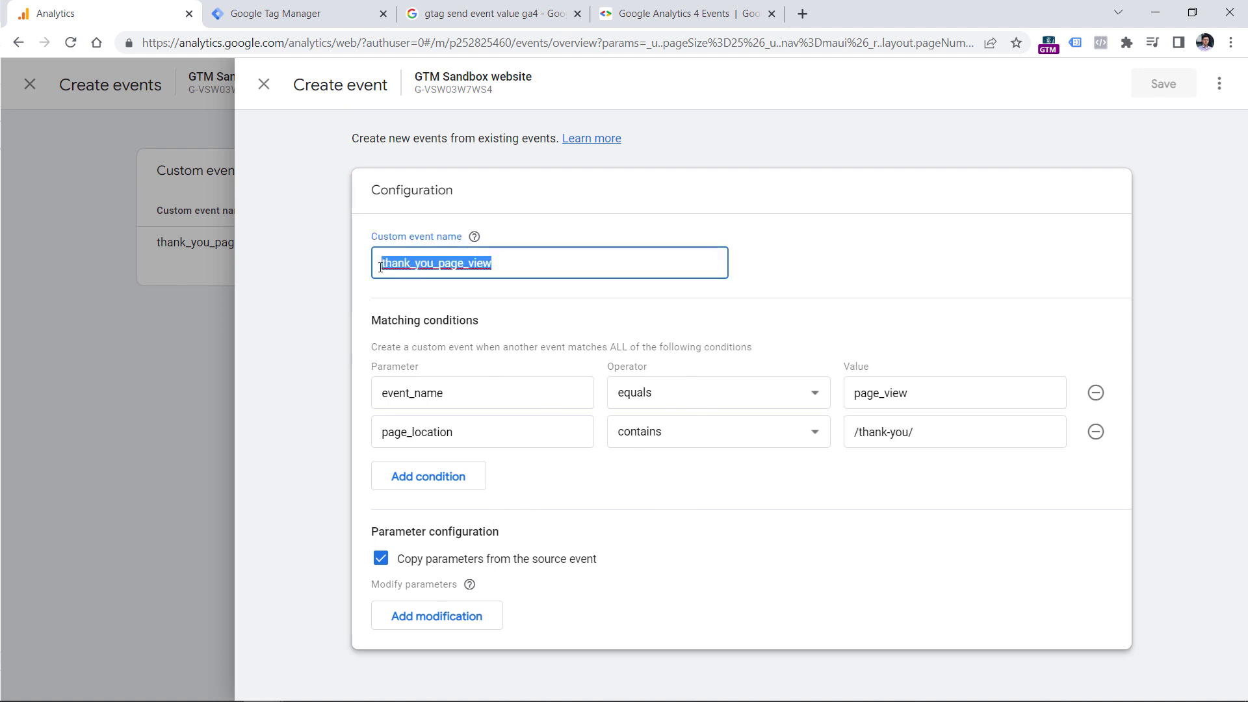
click(796, 489)
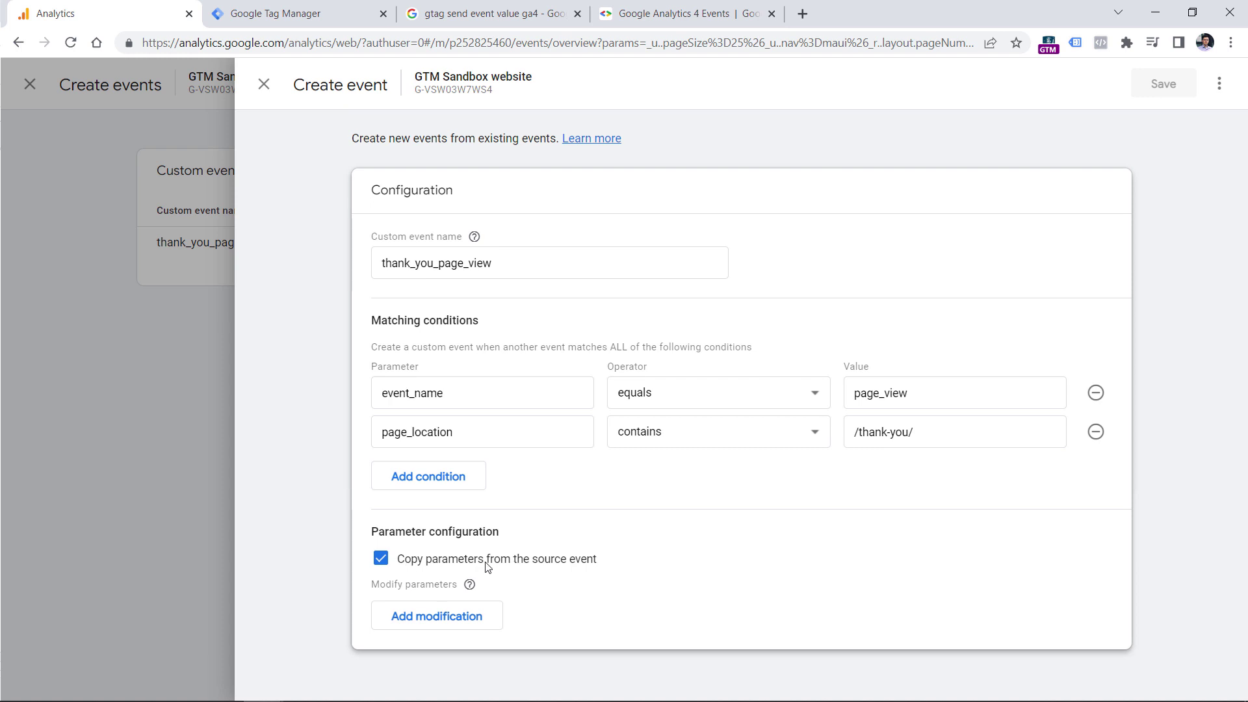
double_click(922, 390)
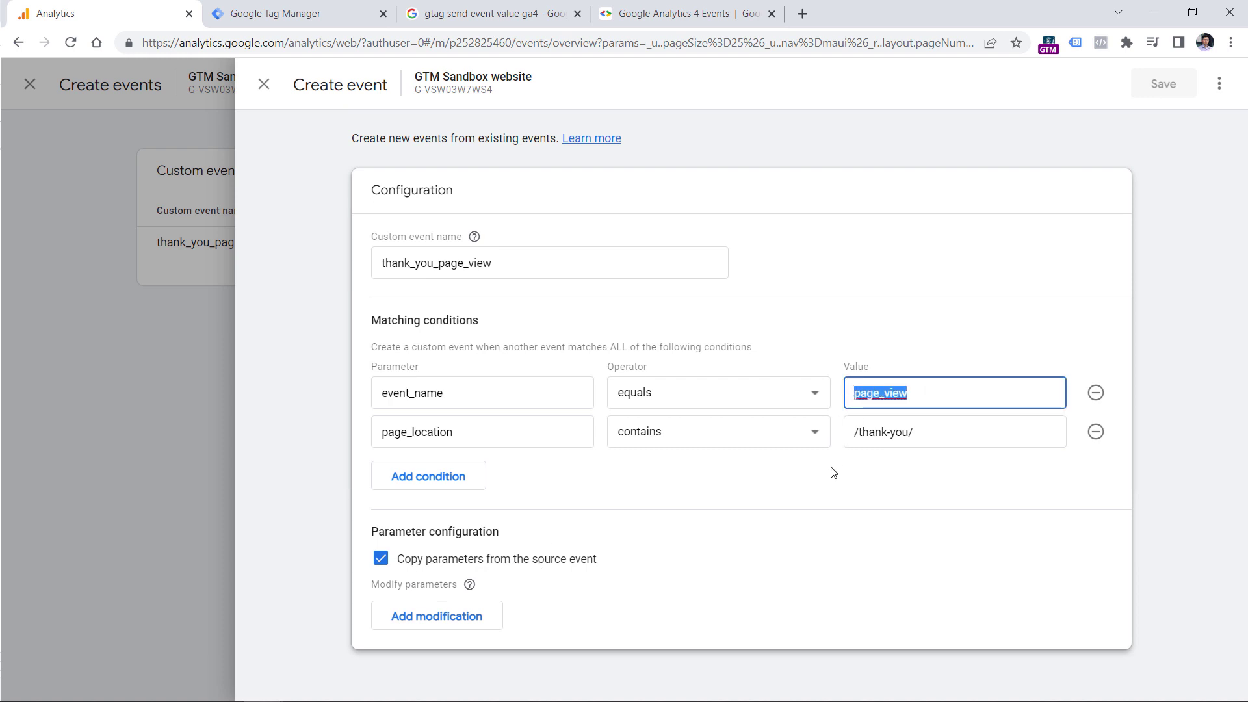
drag(923, 437, 853, 433)
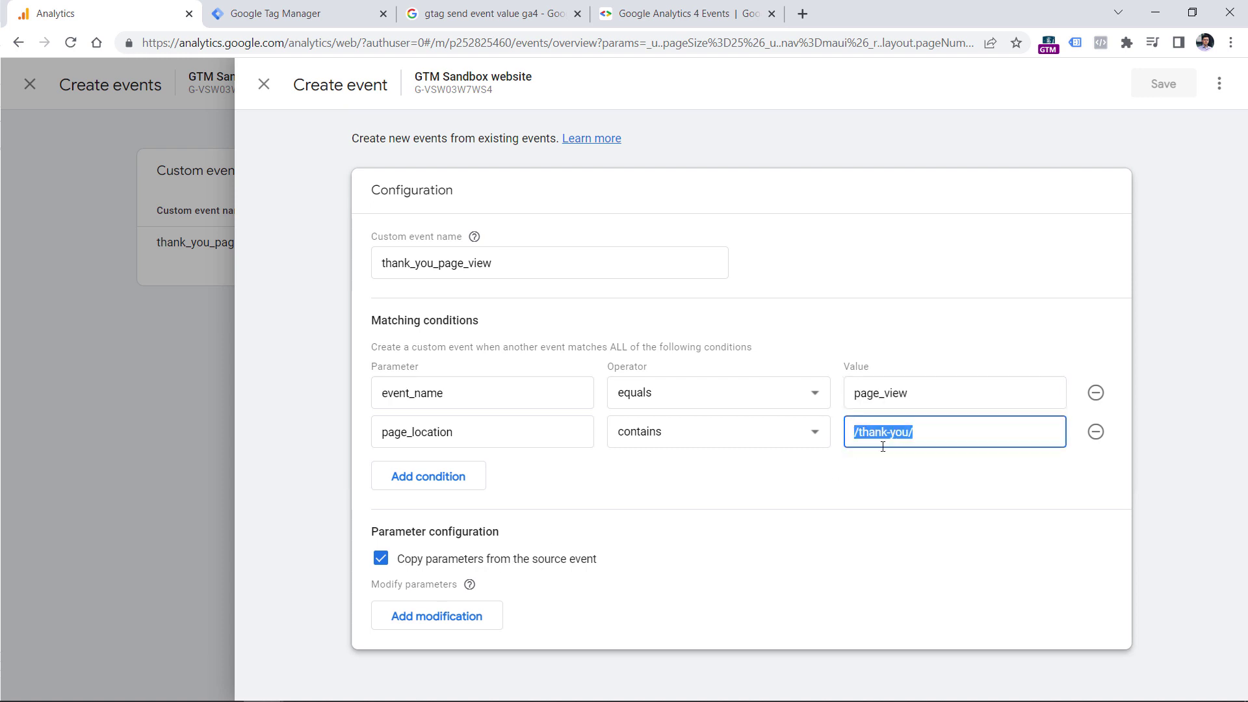
Add two parameter modifications named value and currency to the thank_you_page_view custom event
click(437, 616)
click(435, 675)
click(445, 628)
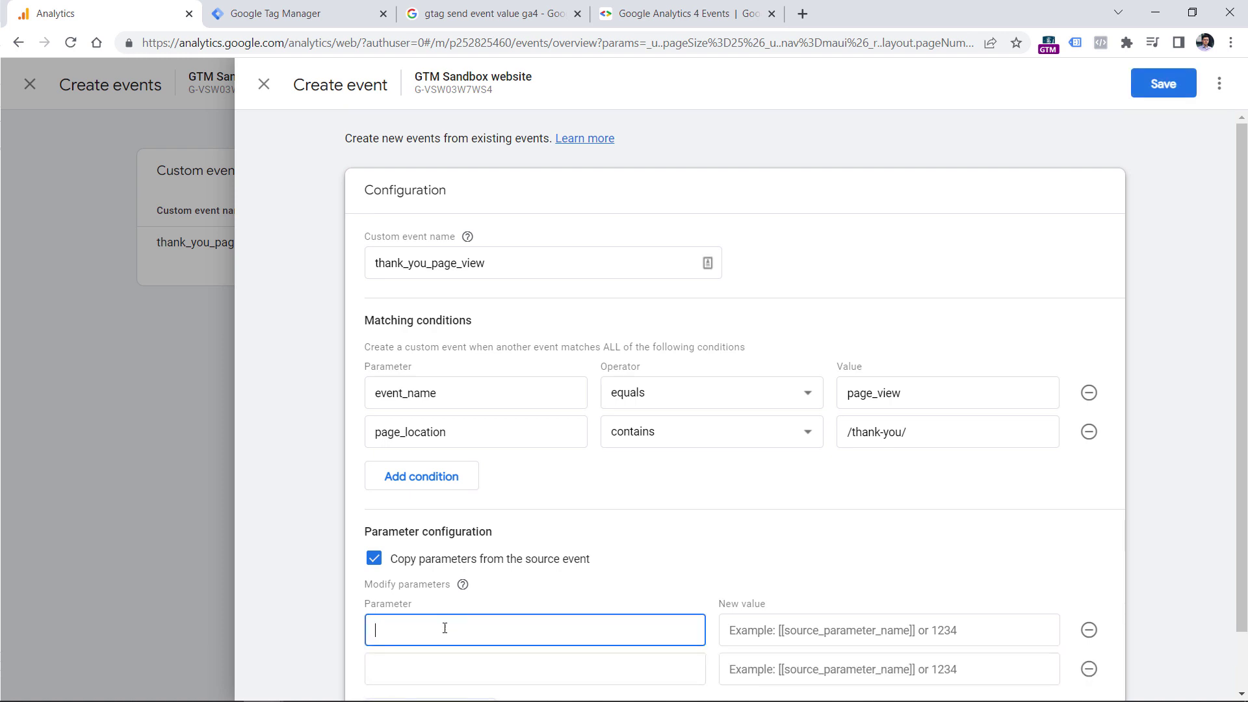
text(value)
scroll(501, 592, down, 1)
click(485, 596)
text(currency)
Set the custom event's value parameter to 3 and its currency parameter to USD
click(789, 566)
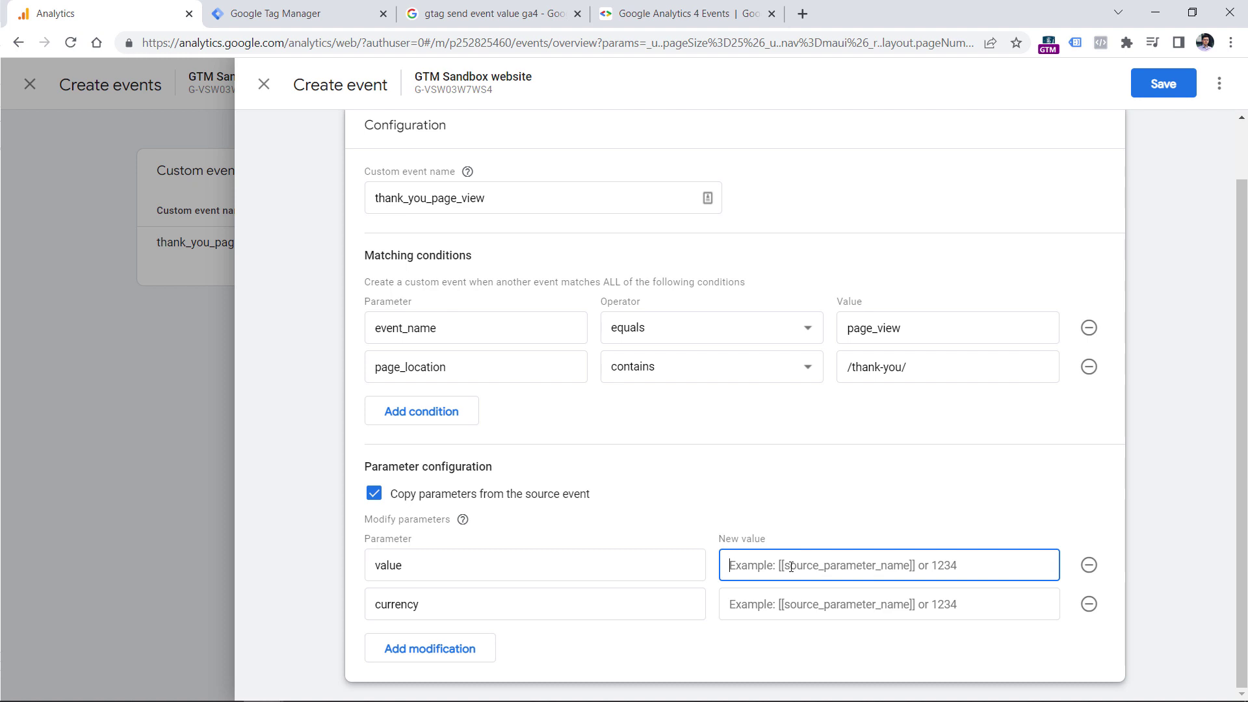
text(3)
click(789, 598)
text(EUR)
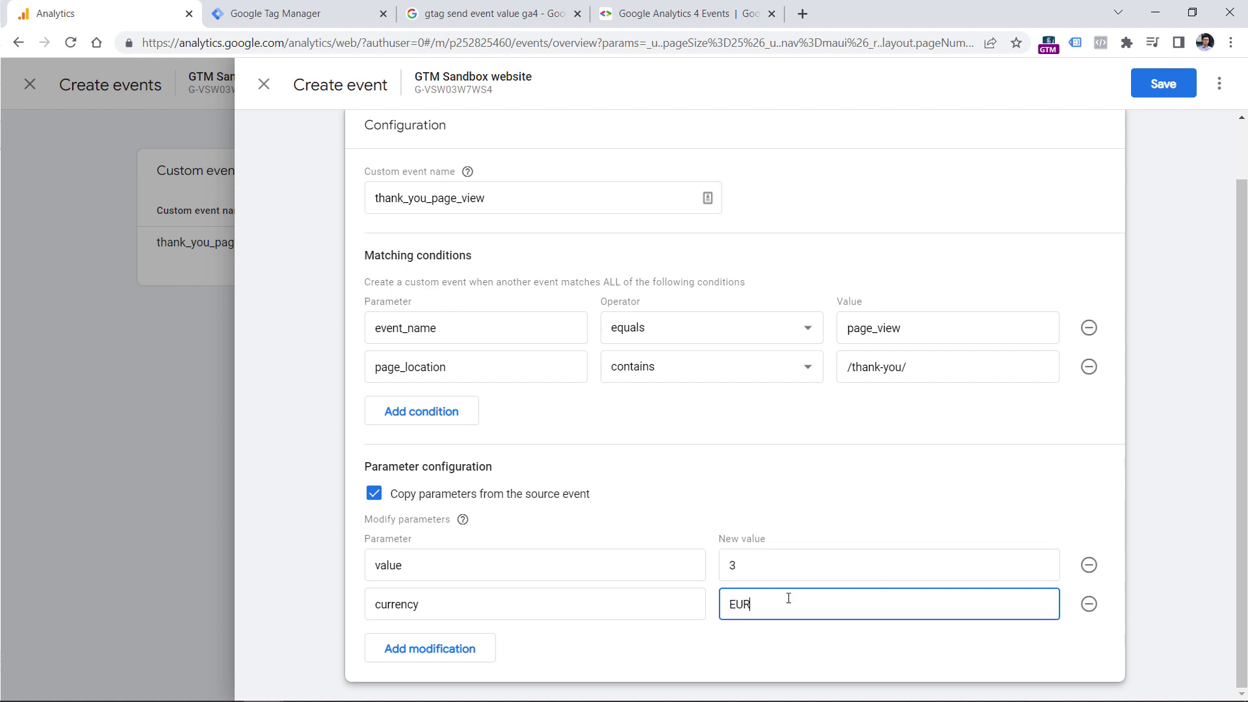
double_click(749, 611)
text(USD)
scroll(697, 474, up, 1)
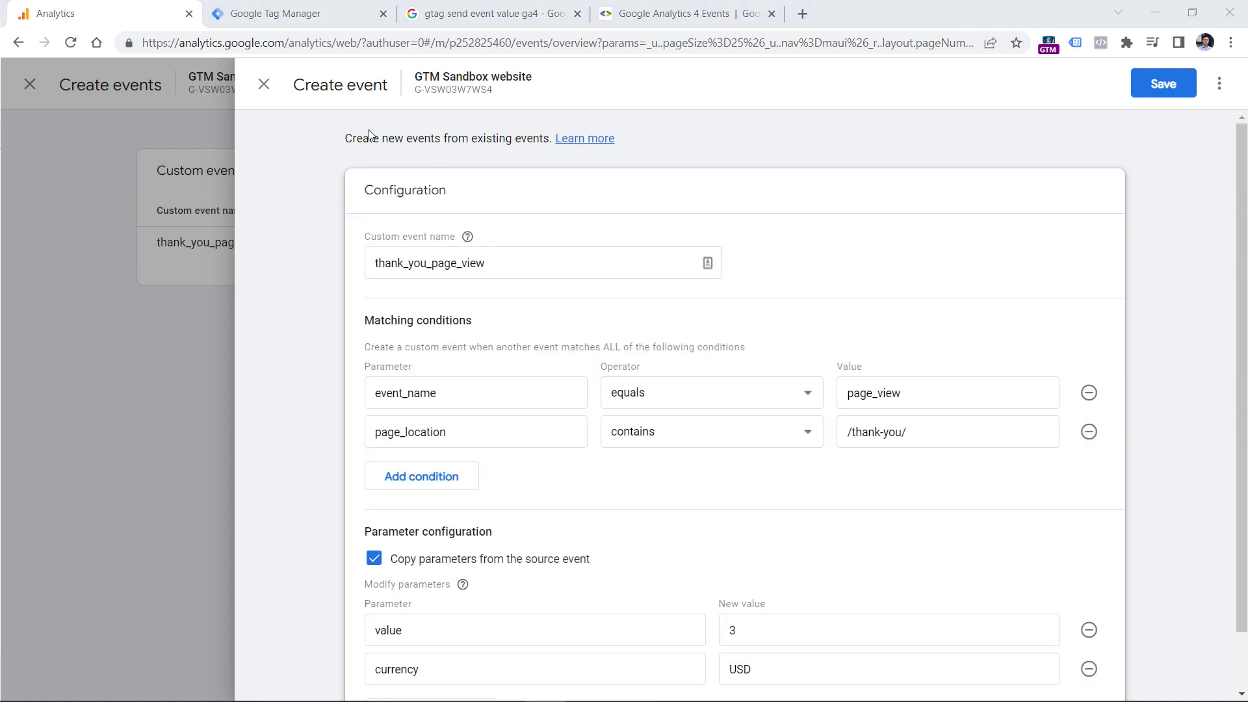
Discard the custom event changes and return to the existing events list
click(264, 85)
click(764, 286)
click(153, 315)
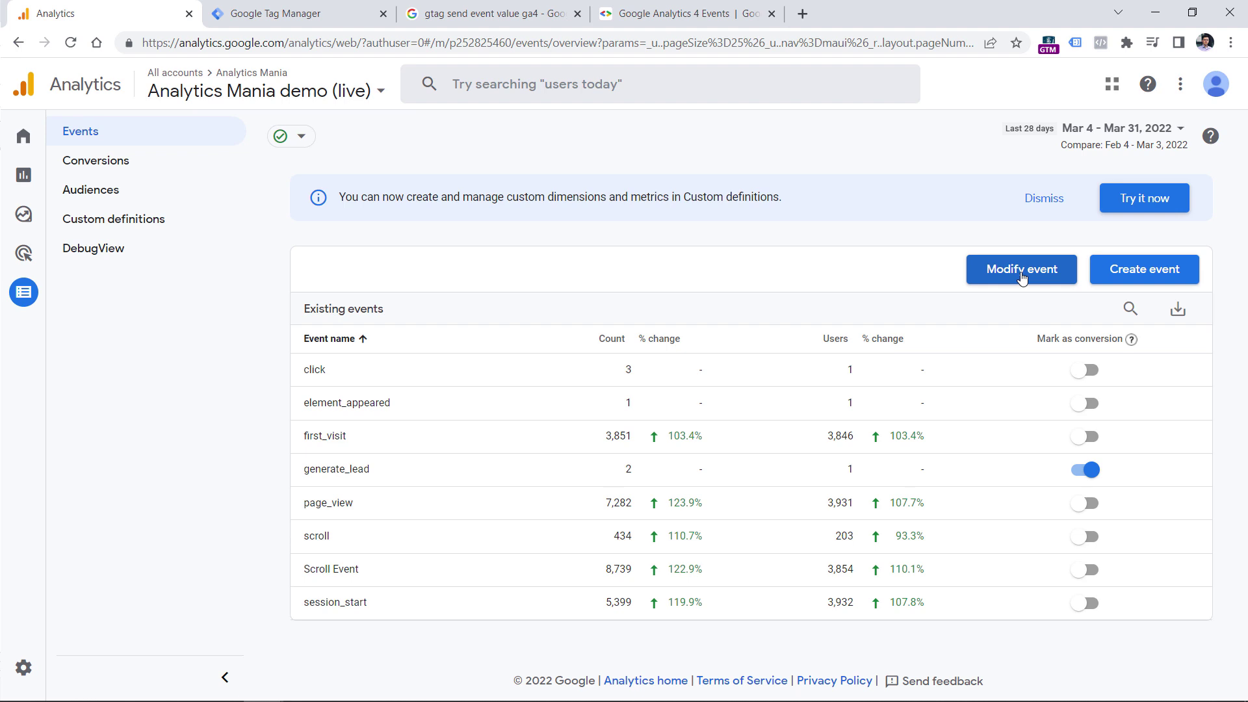
In Tag Manager, review the generate_lead tag's event name and expand its event parameters
click(281, 8)
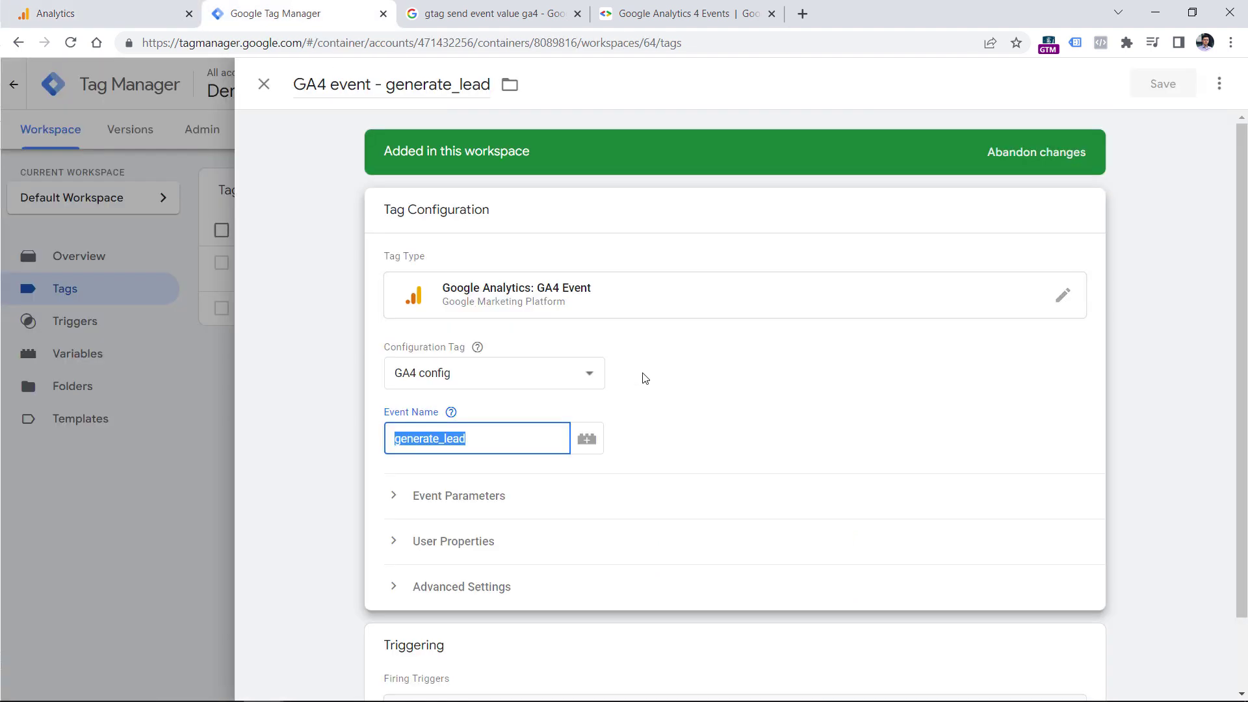
click(482, 432)
drag(585, 552, 560, 379)
click(460, 440)
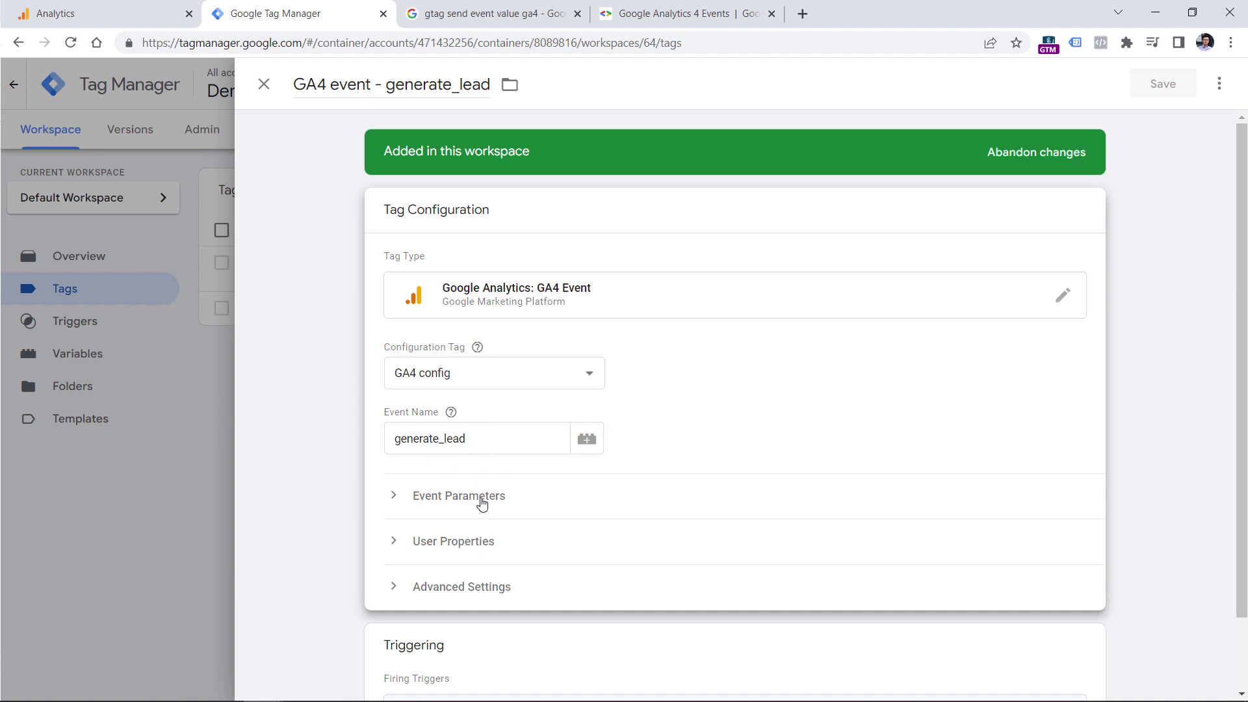
double_click(448, 451)
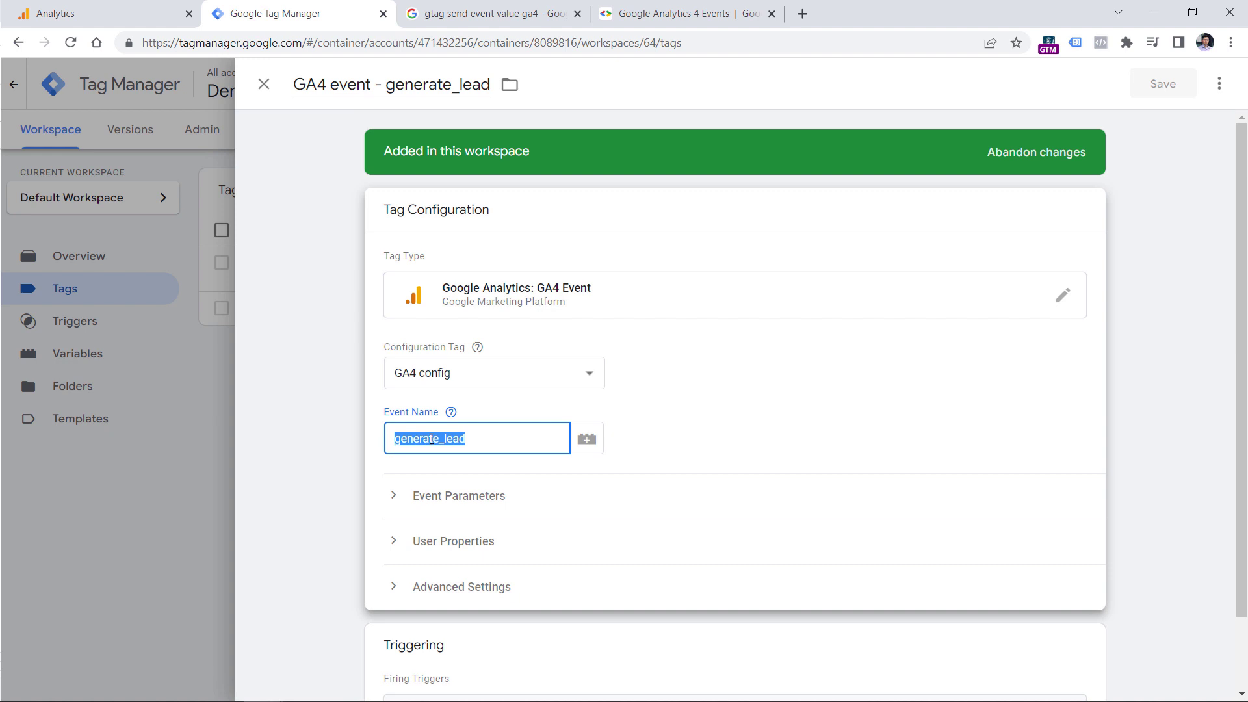
key(alt+Tab)
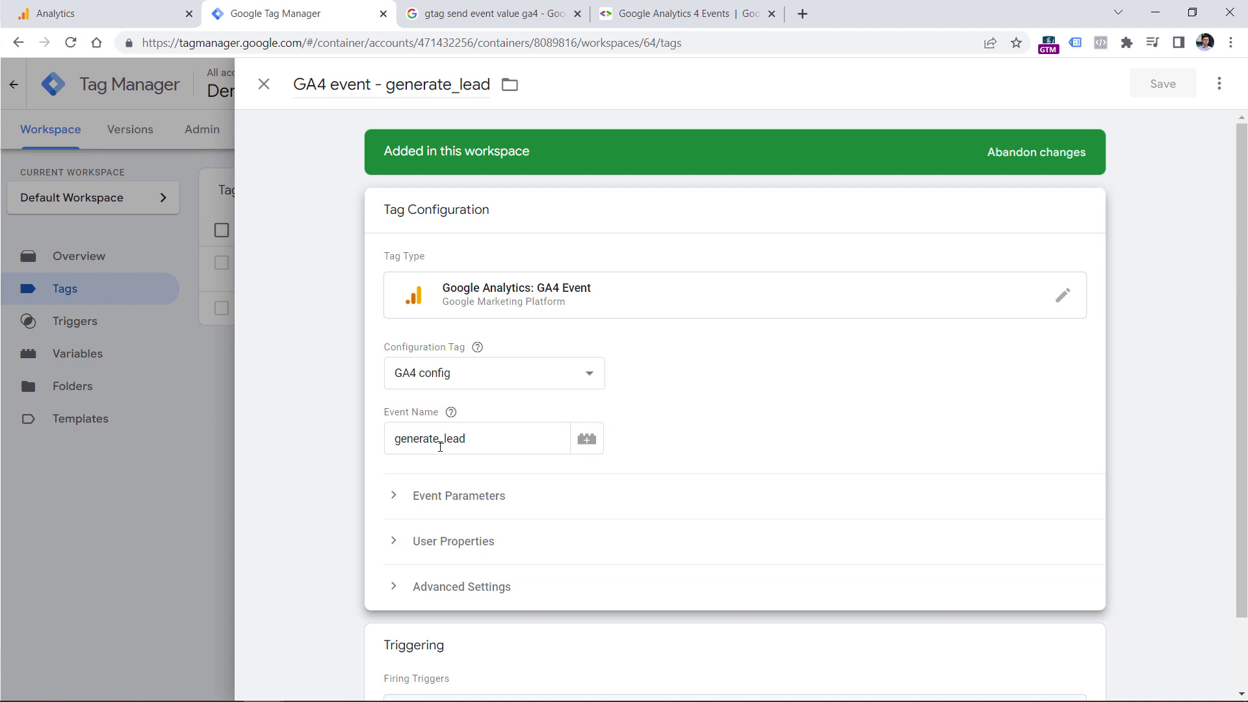
double_click(429, 437)
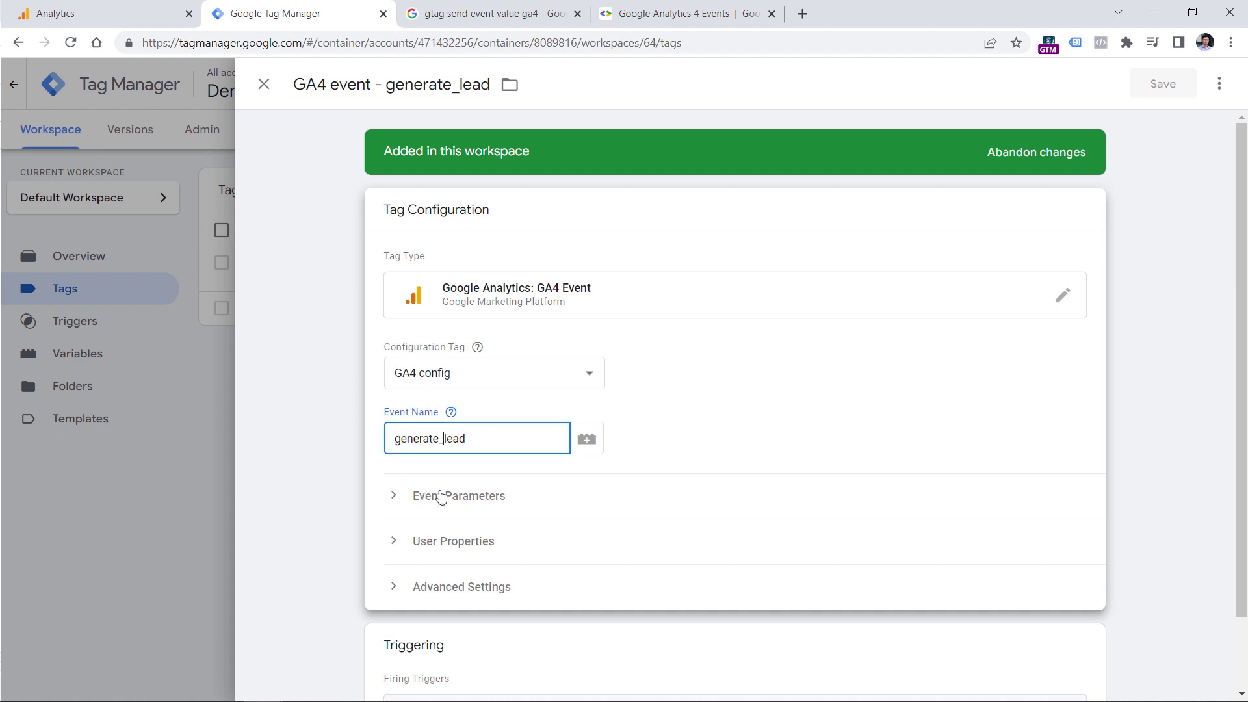
click(461, 496)
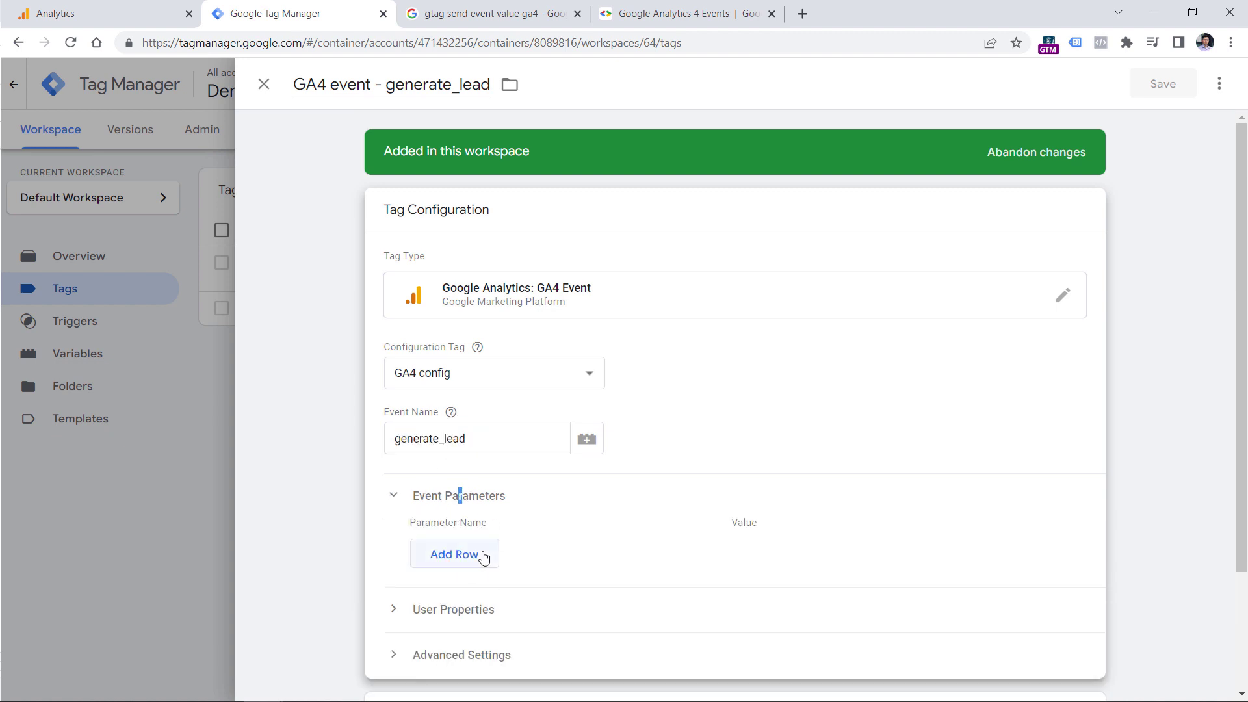
Compare the Analytics events list with the event name of the generate_lead tag in Tag Manager
click(104, 13)
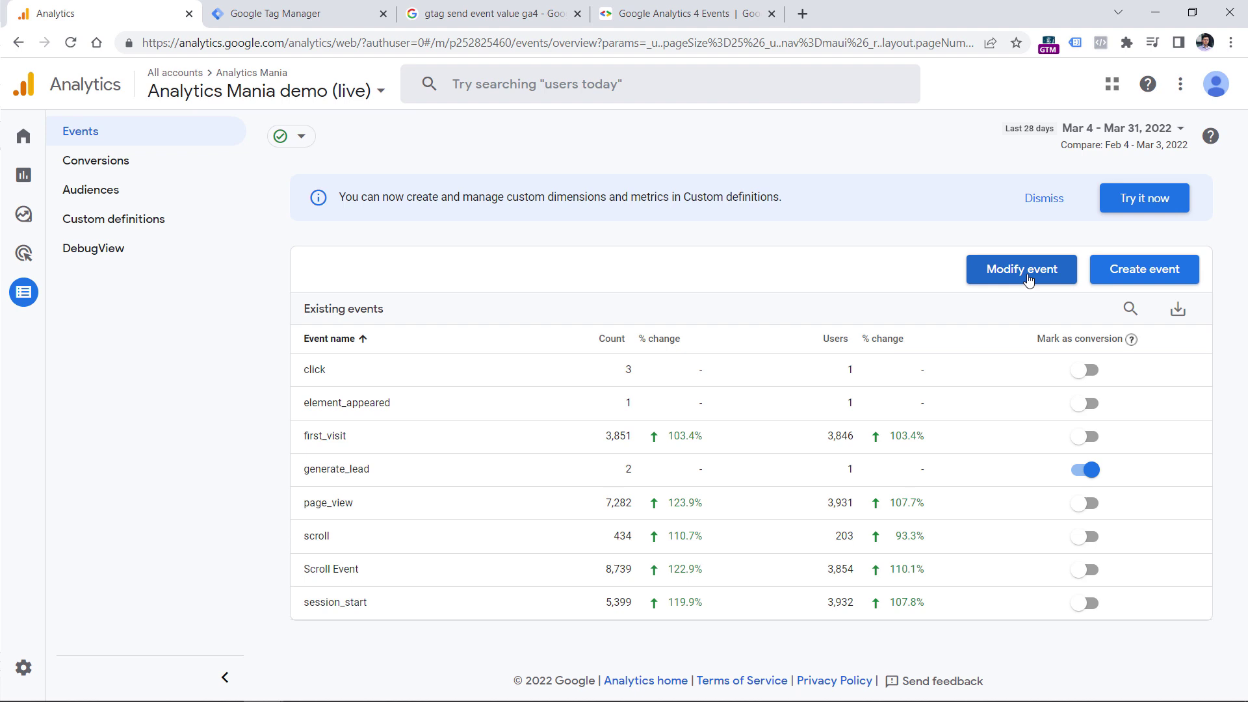
click(312, 8)
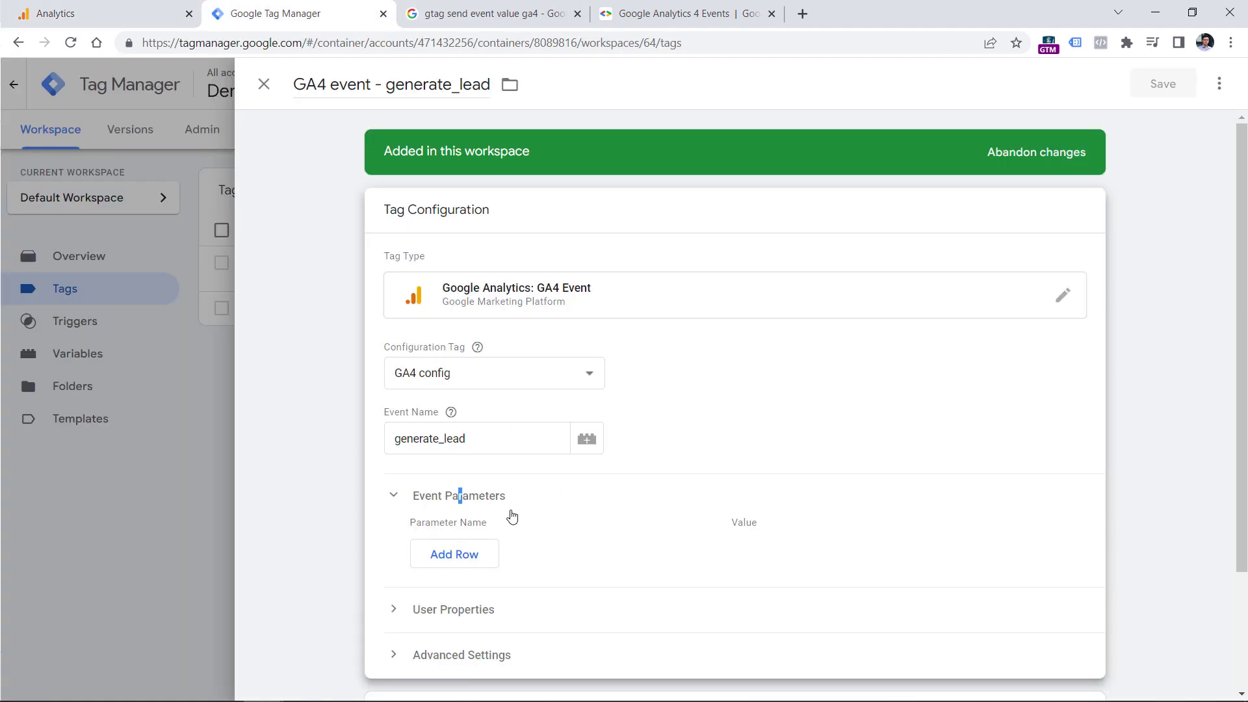
double_click(490, 436)
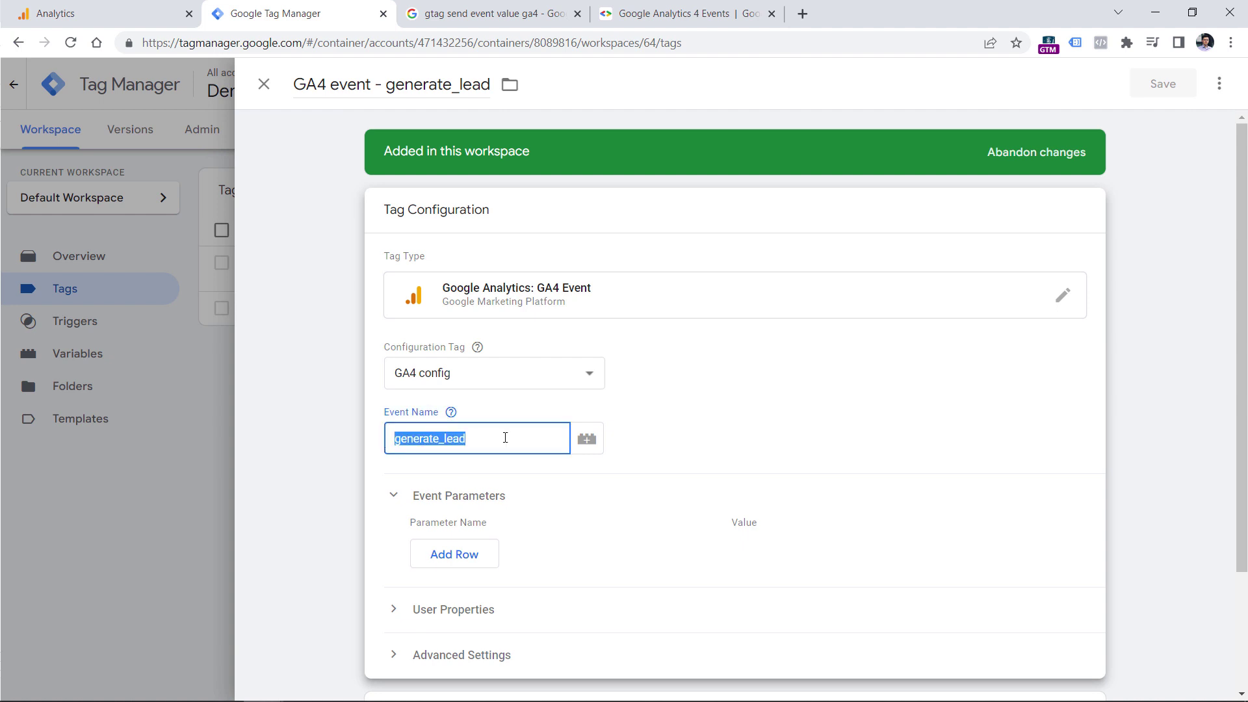
click(149, 8)
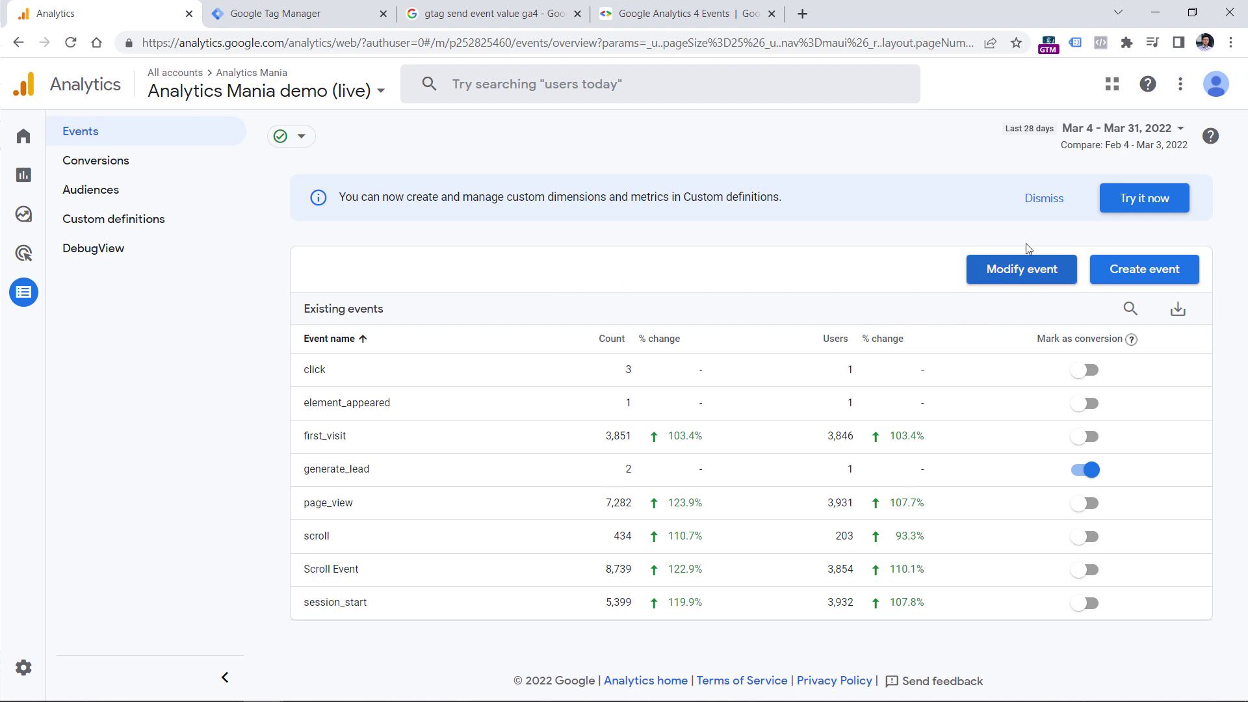
click(1024, 279)
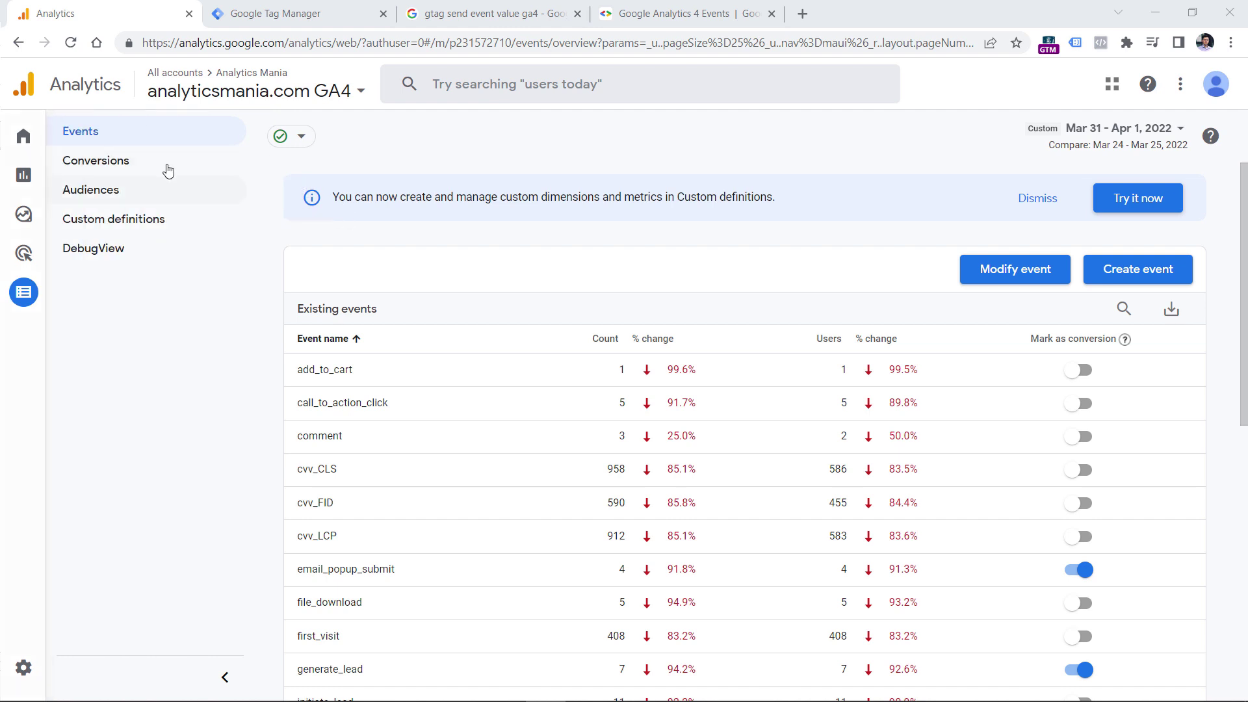
Examine the values of the configured conversion events and the event revenue in the Conversions report
click(121, 161)
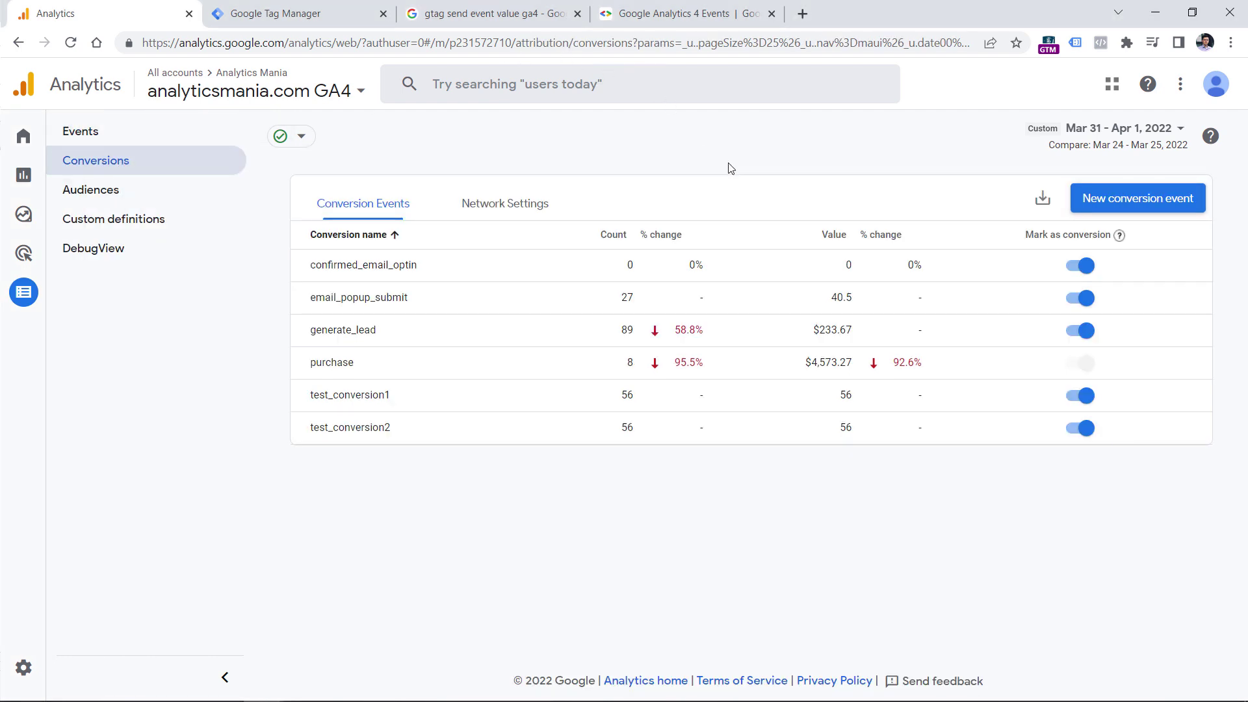
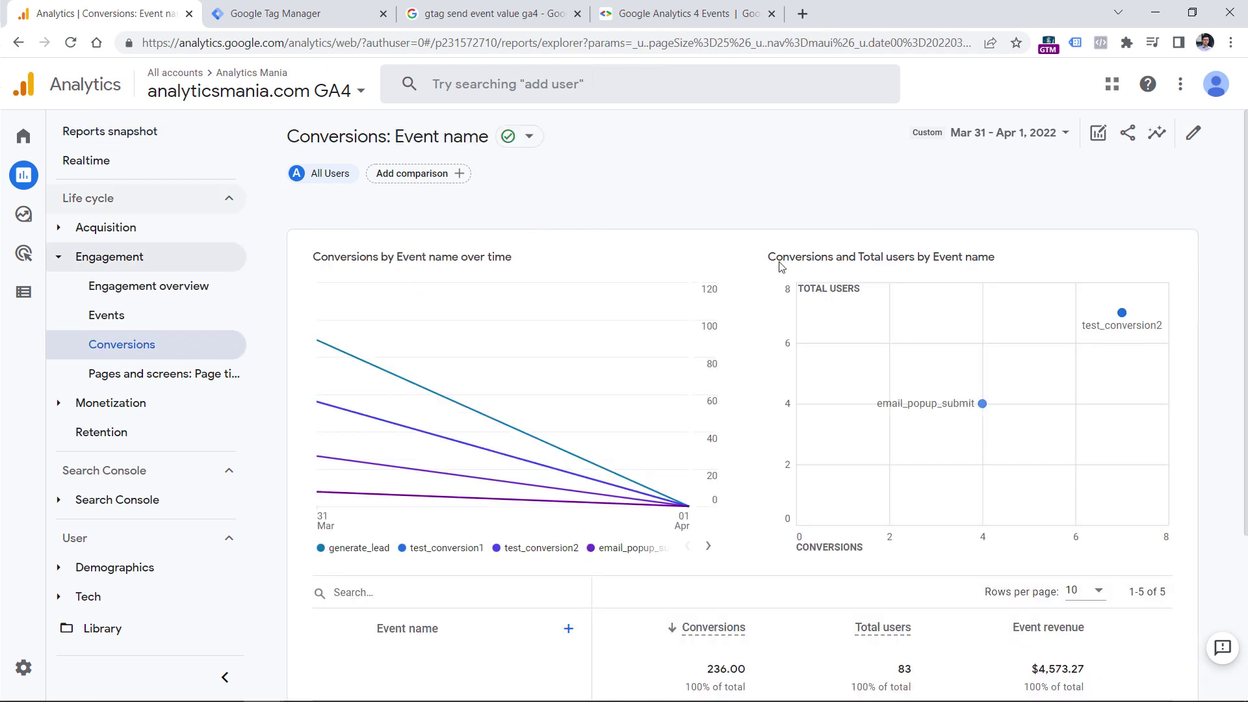
scroll(826, 268, down, 4)
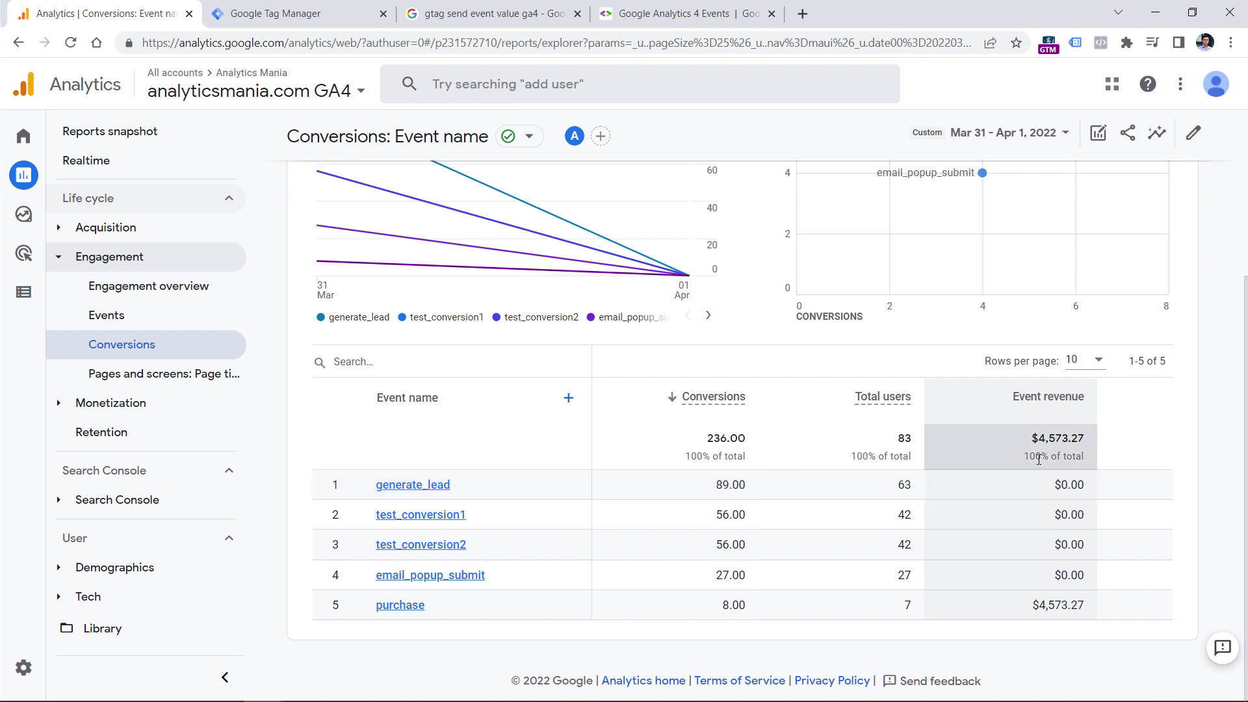
scroll(912, 395, up, 4)
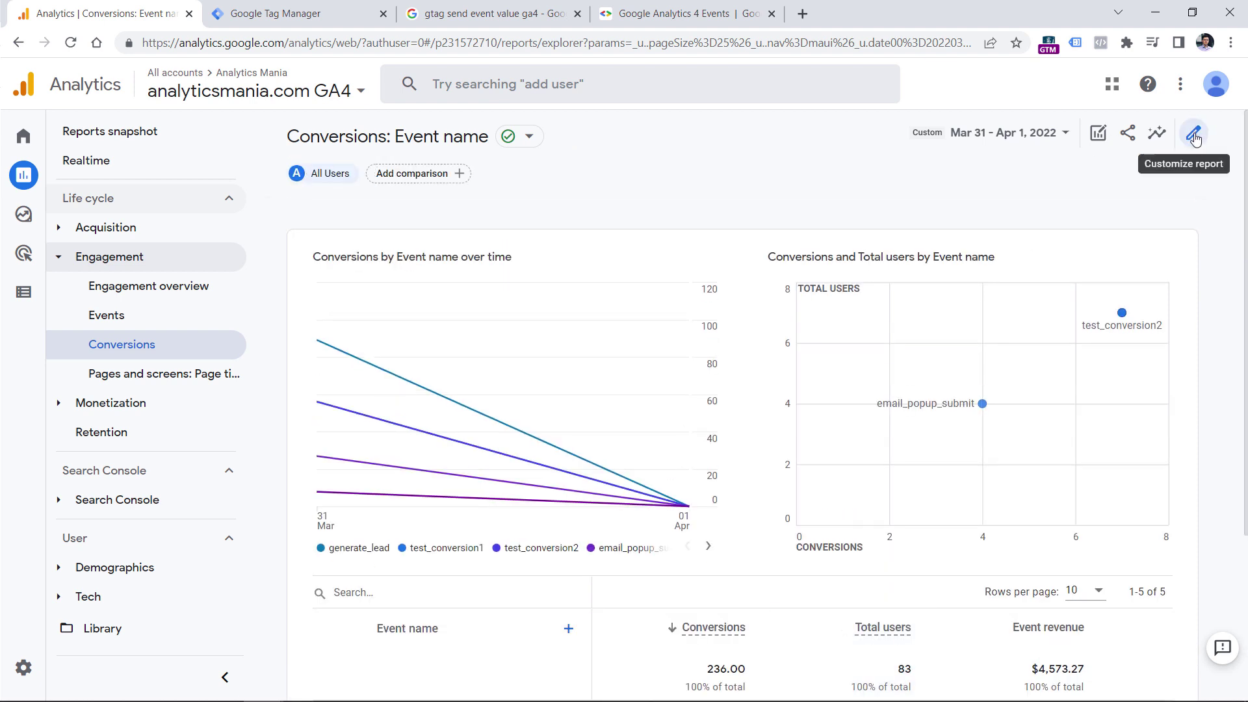
Customize the Conversions report's metrics by adding Event value and removing Event revenue
click(1195, 135)
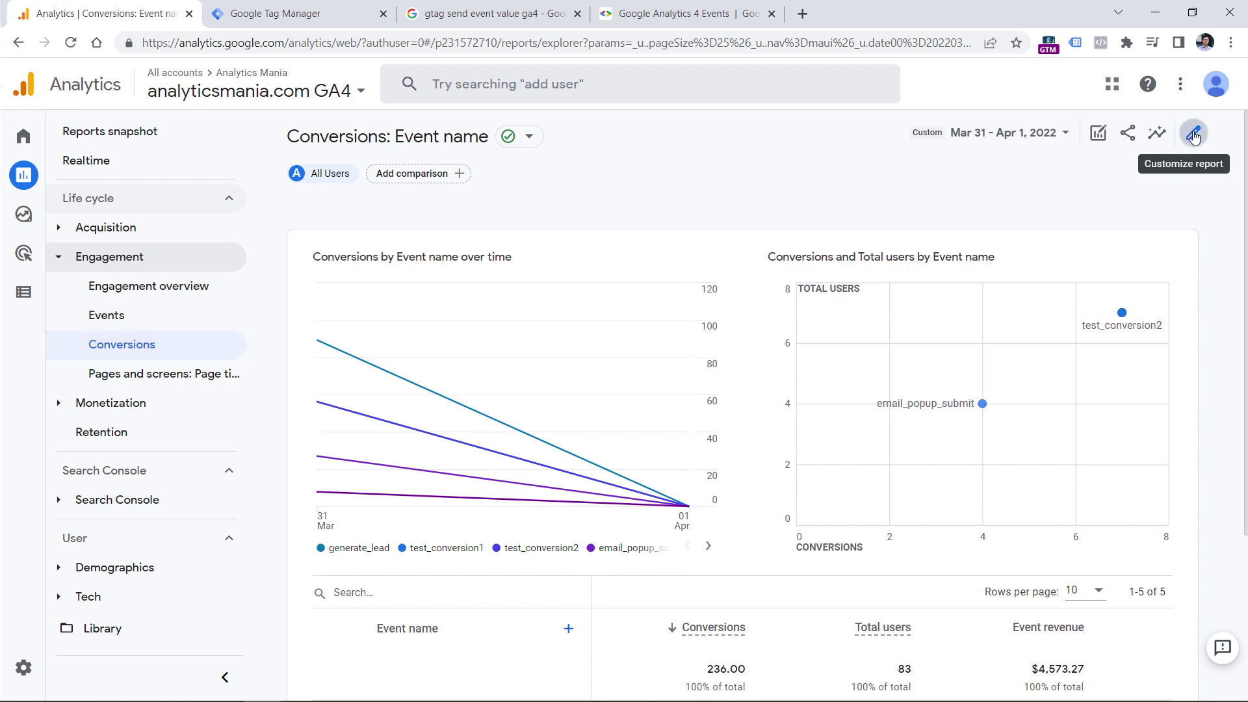
click(1066, 238)
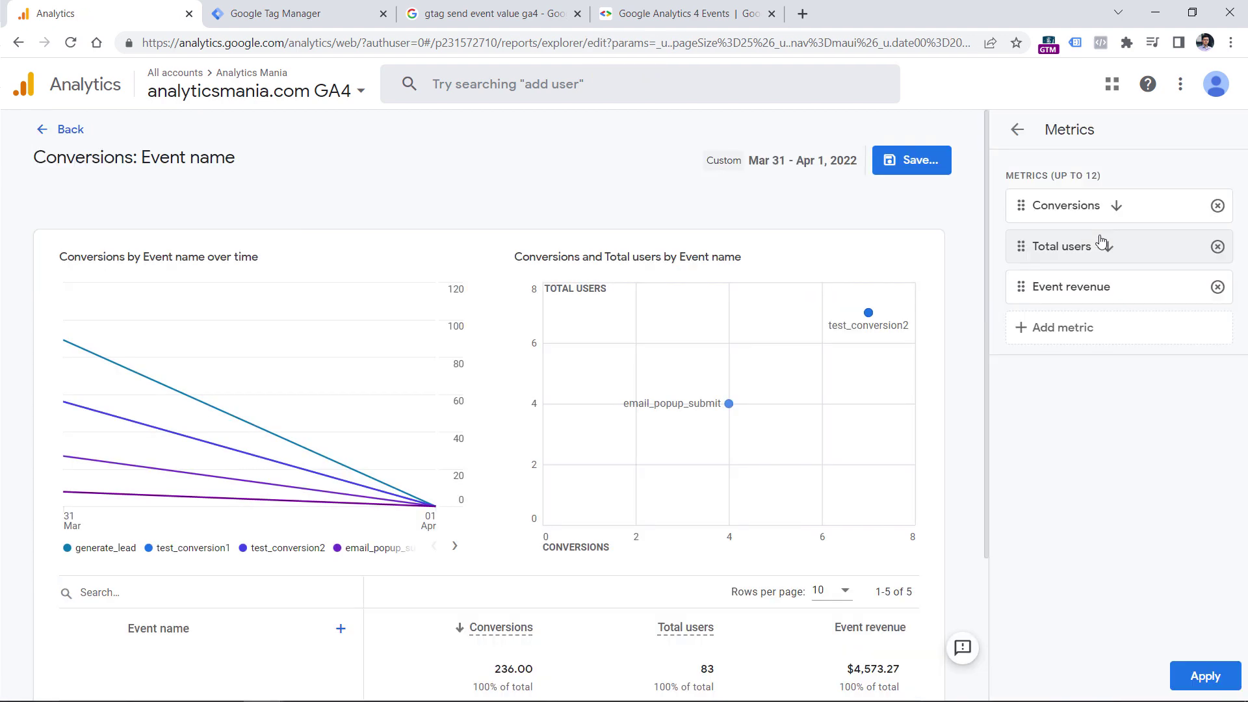
click(1095, 332)
scroll(1099, 247, down, 5)
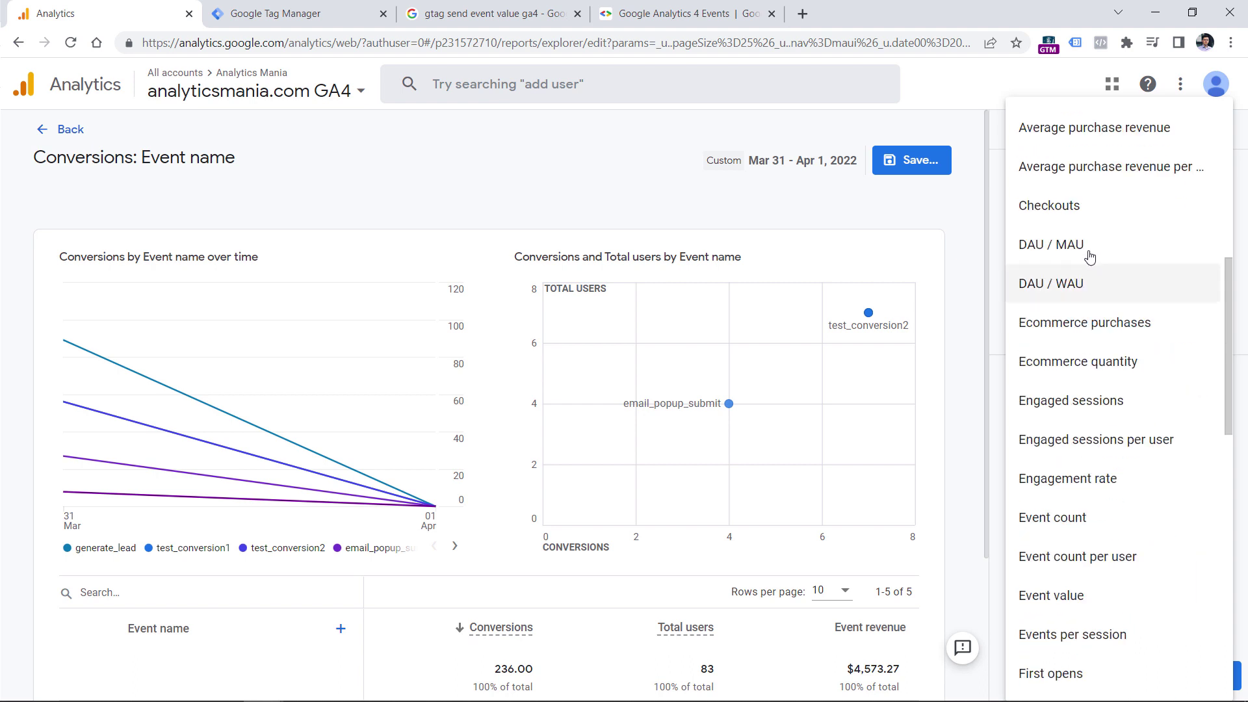
click(1060, 595)
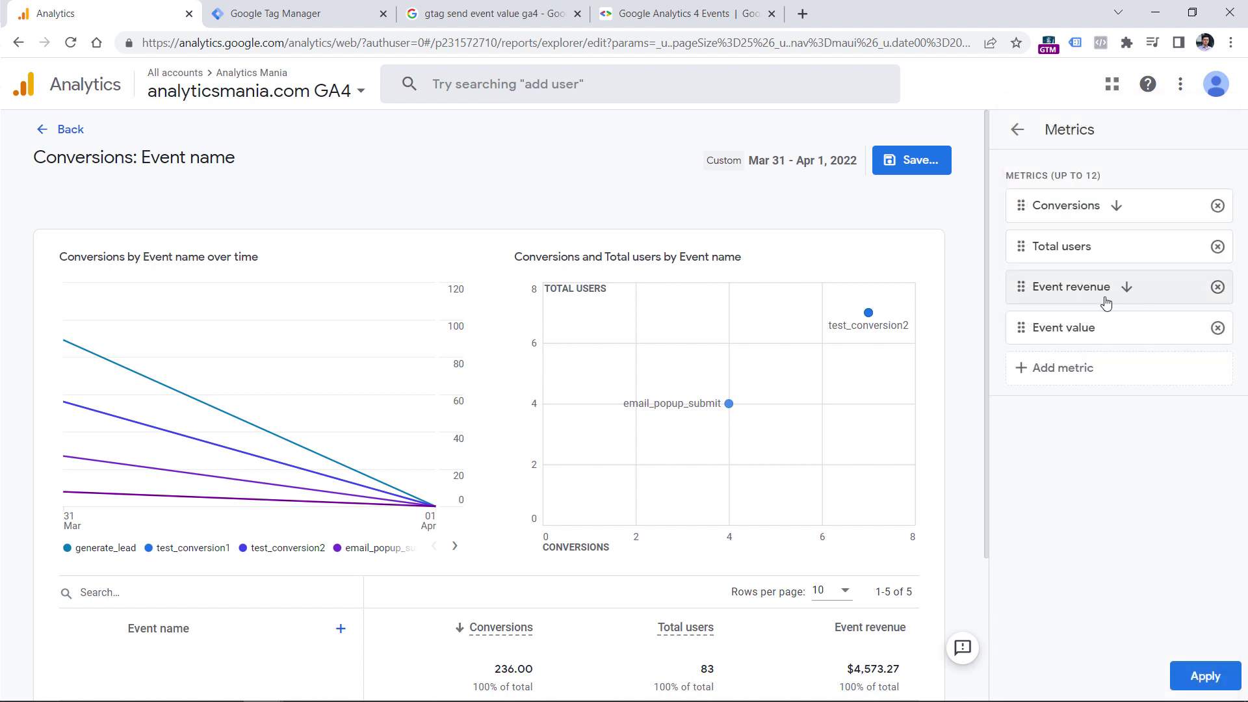
click(1217, 288)
click(1206, 677)
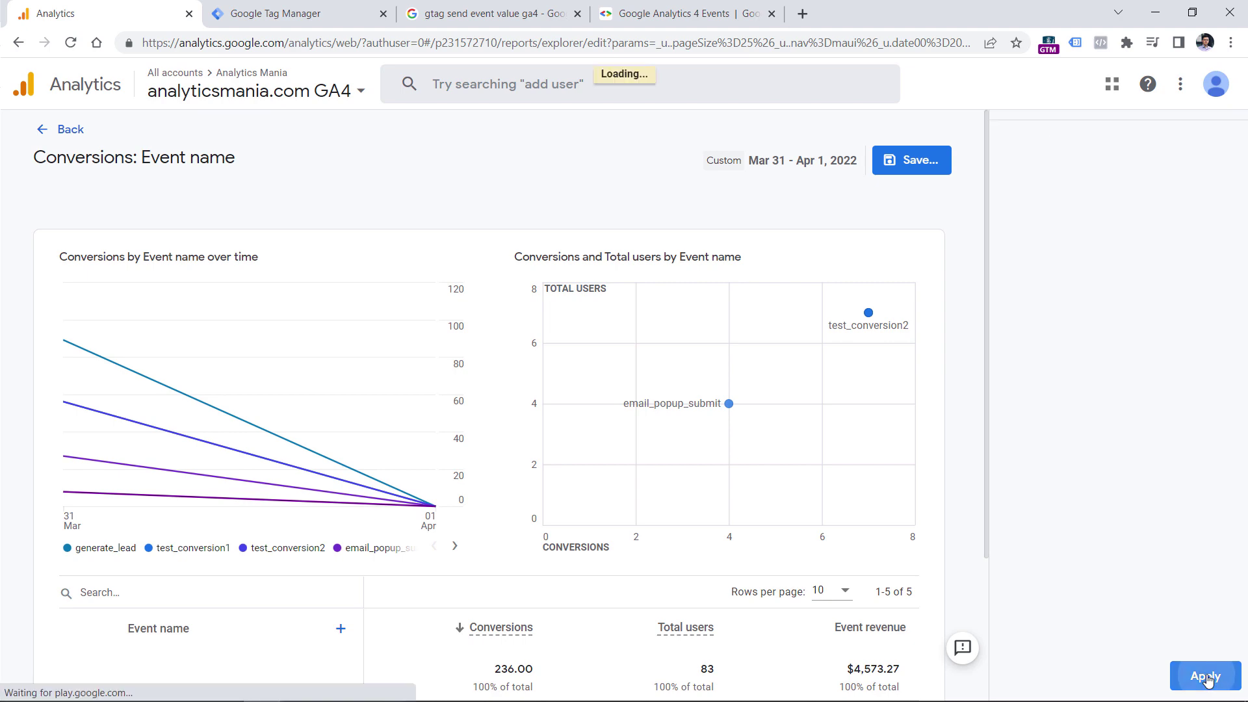
Save the changes to the current Conversions report and return to its table of conversion events
click(913, 160)
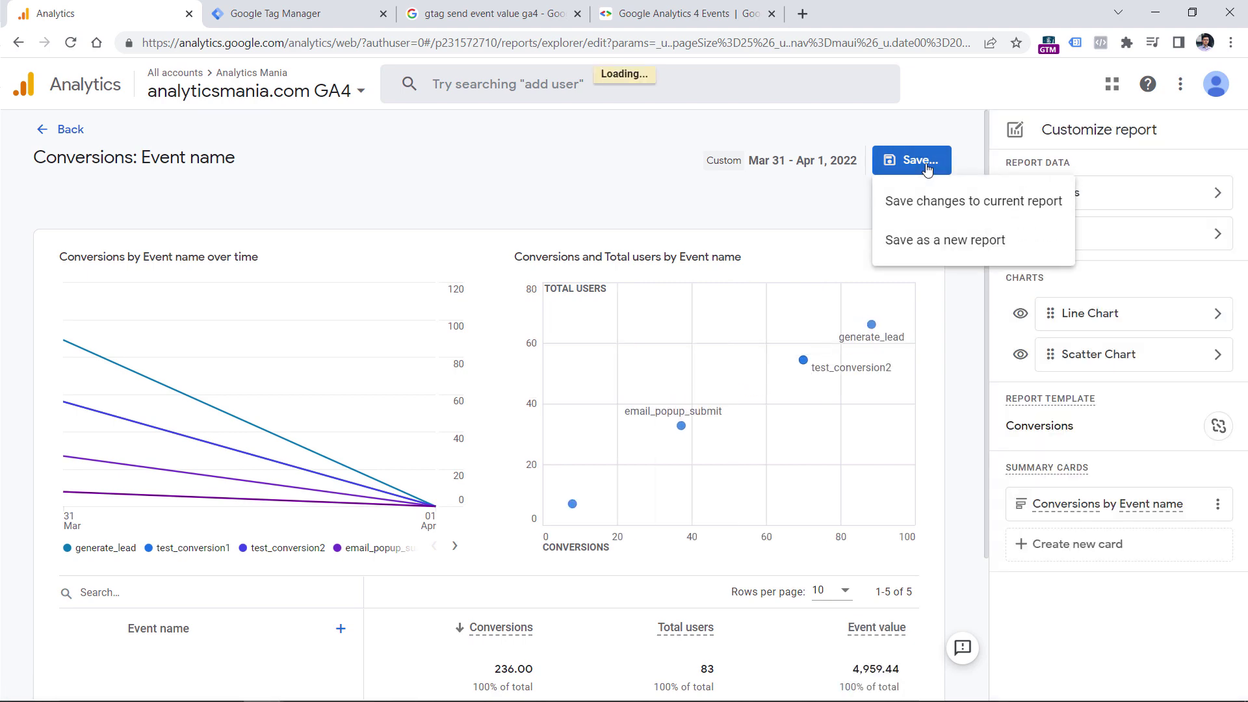
click(972, 206)
click(784, 469)
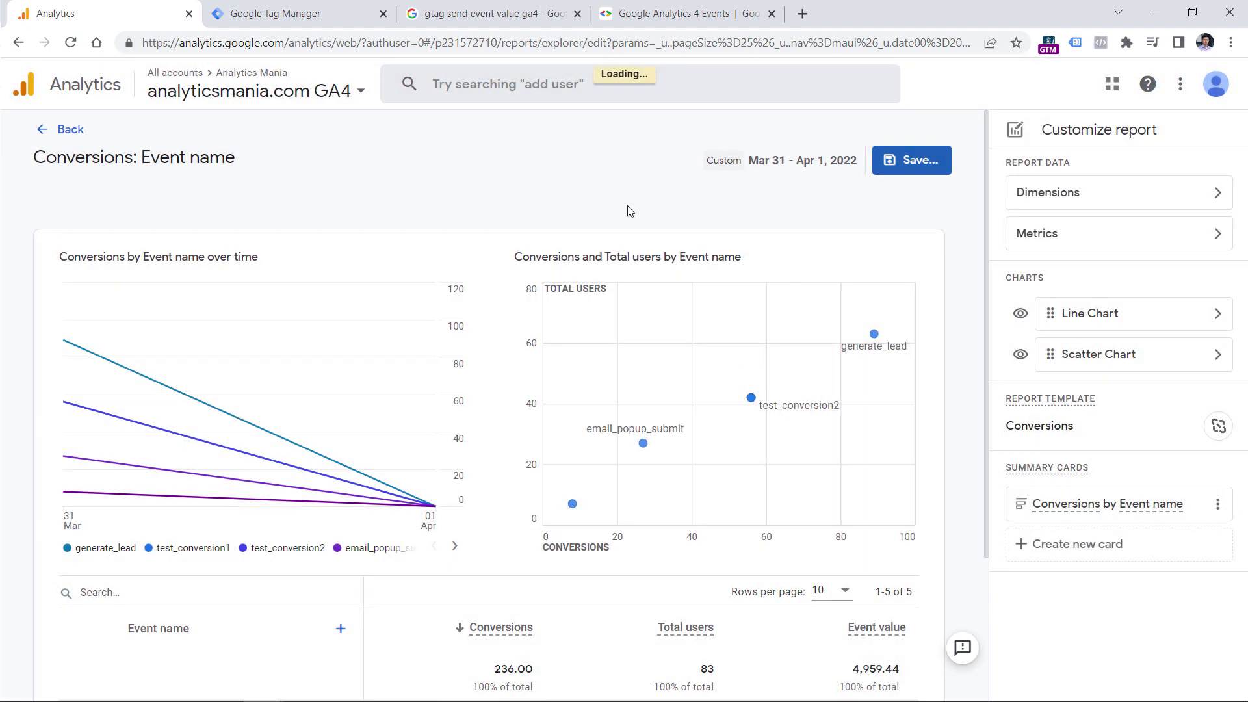
click(39, 138)
scroll(1029, 469, down, 4)
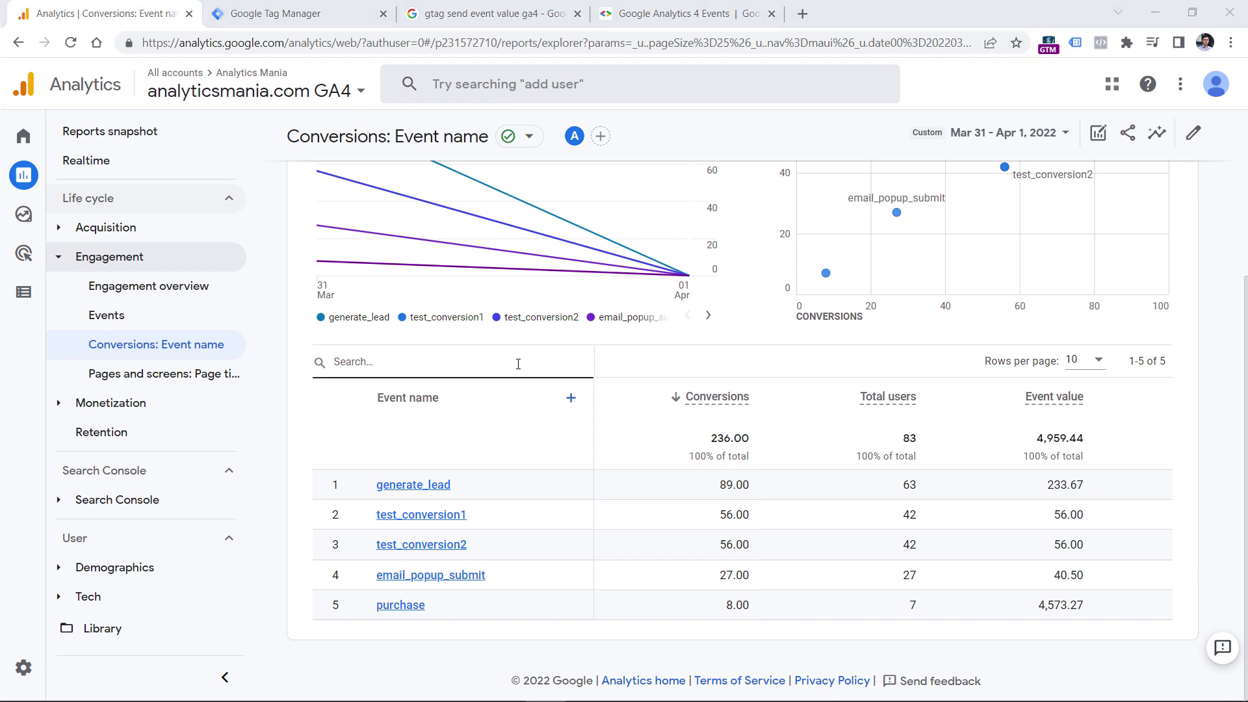
Create a new Free form exploration
mouse_move(59, 220)
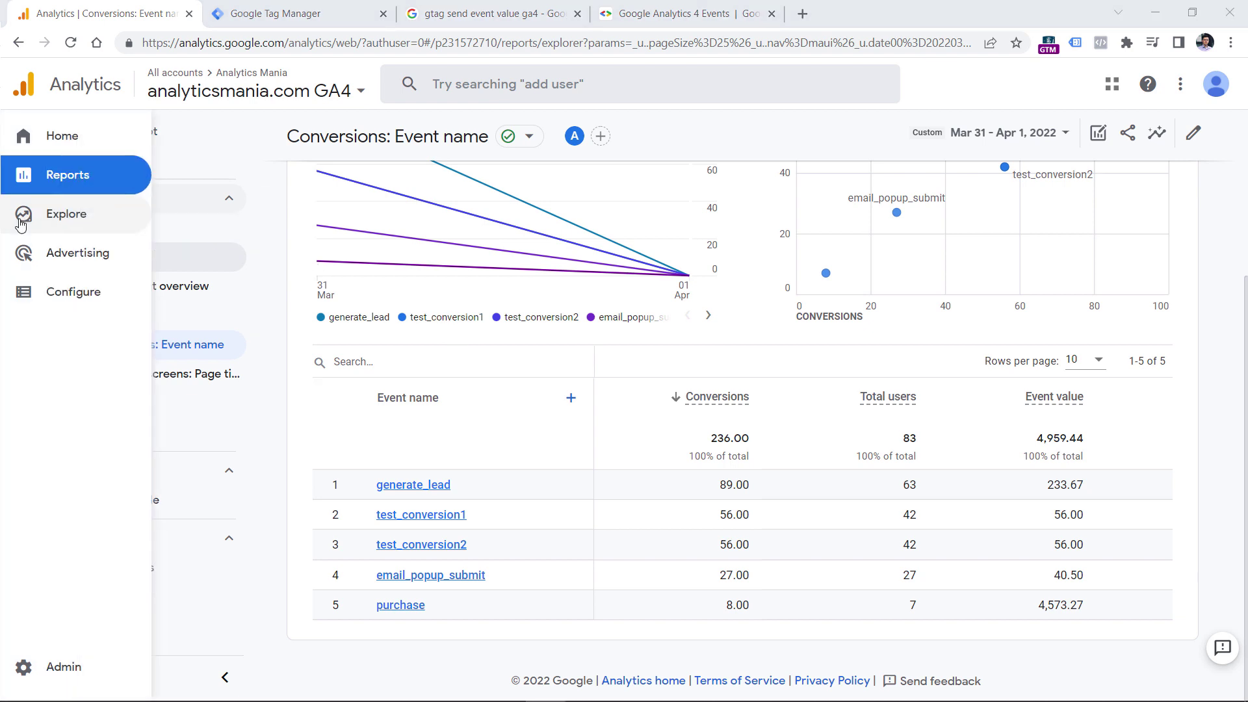
click(55, 220)
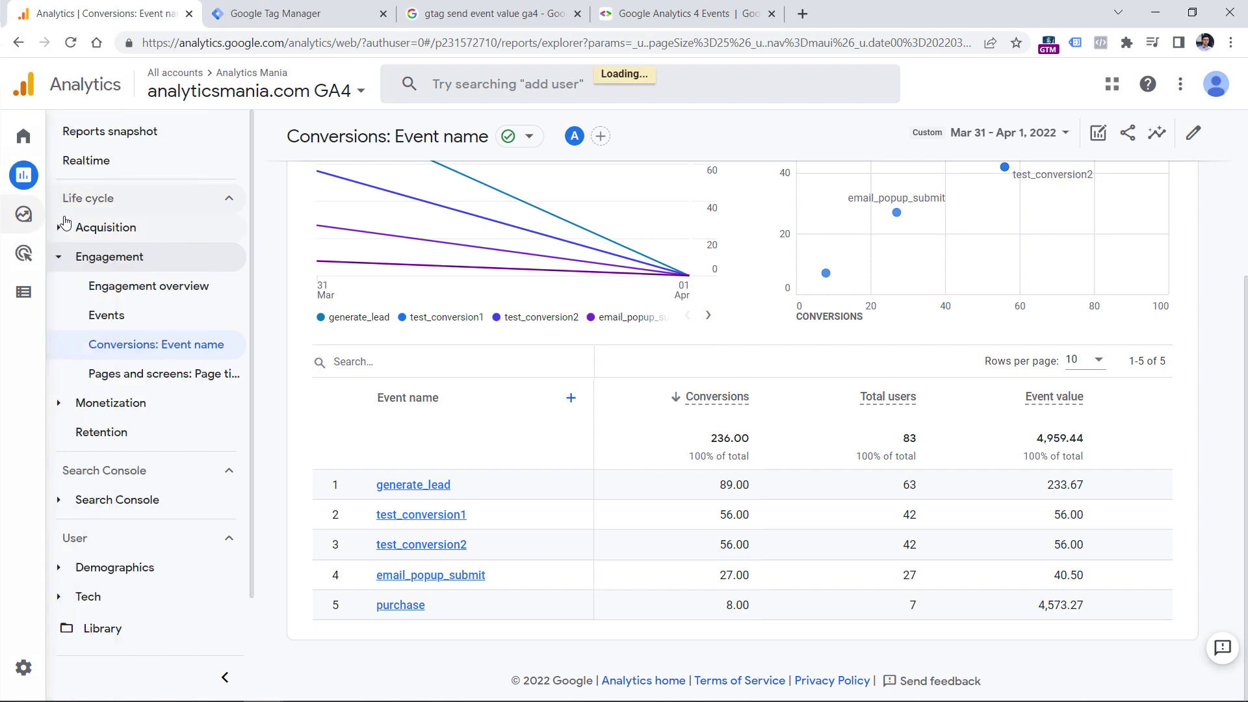
click(521, 217)
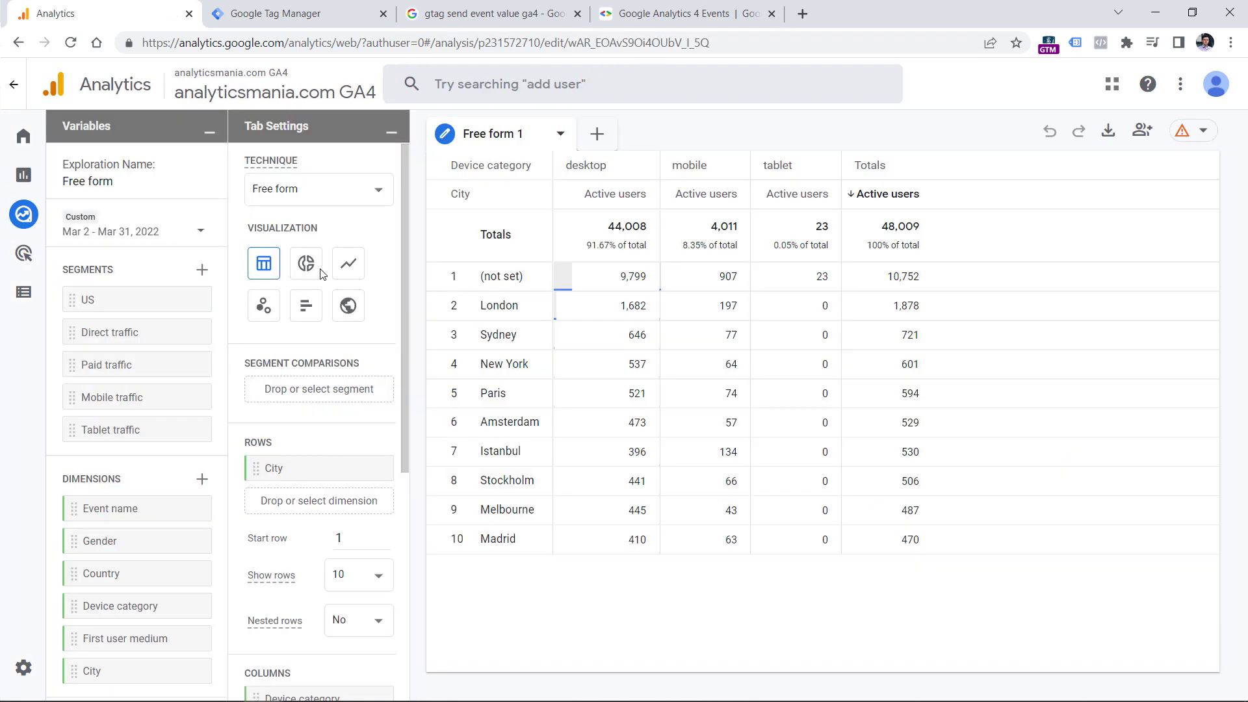
Clear the exploration by removing the City row, the Device category column and the Active users value
scroll(365, 237, down, 4)
click(366, 234)
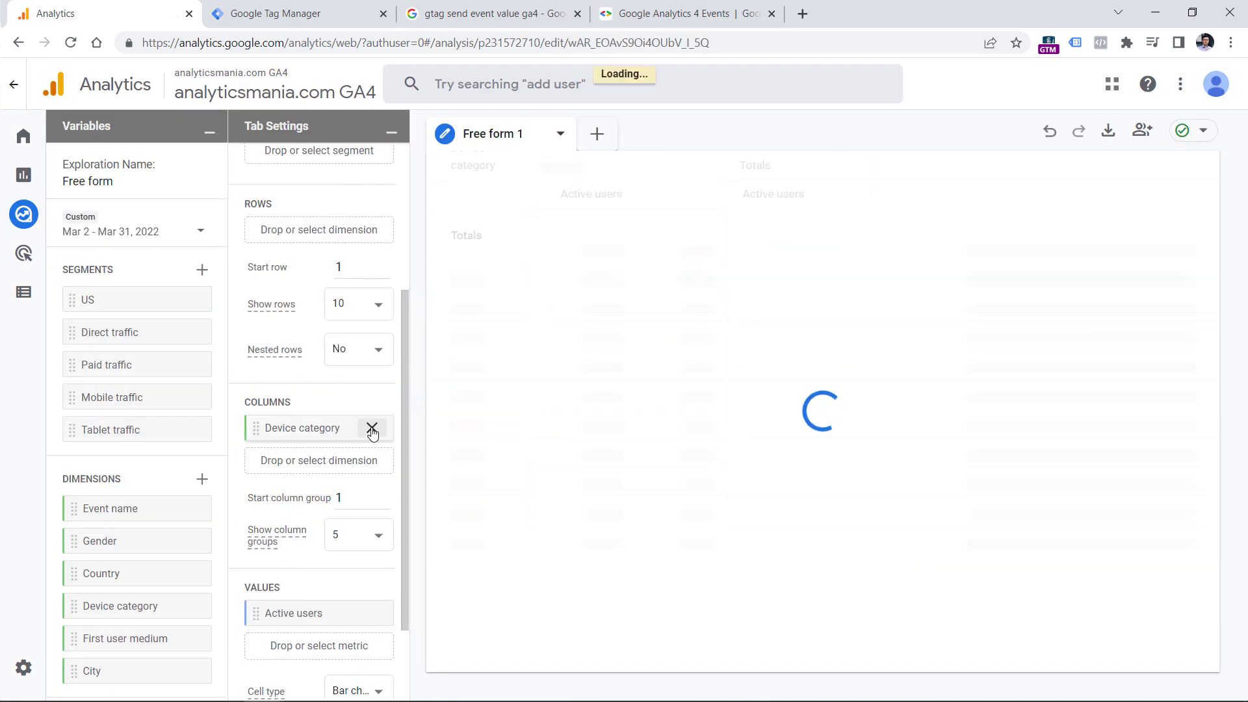
click(371, 426)
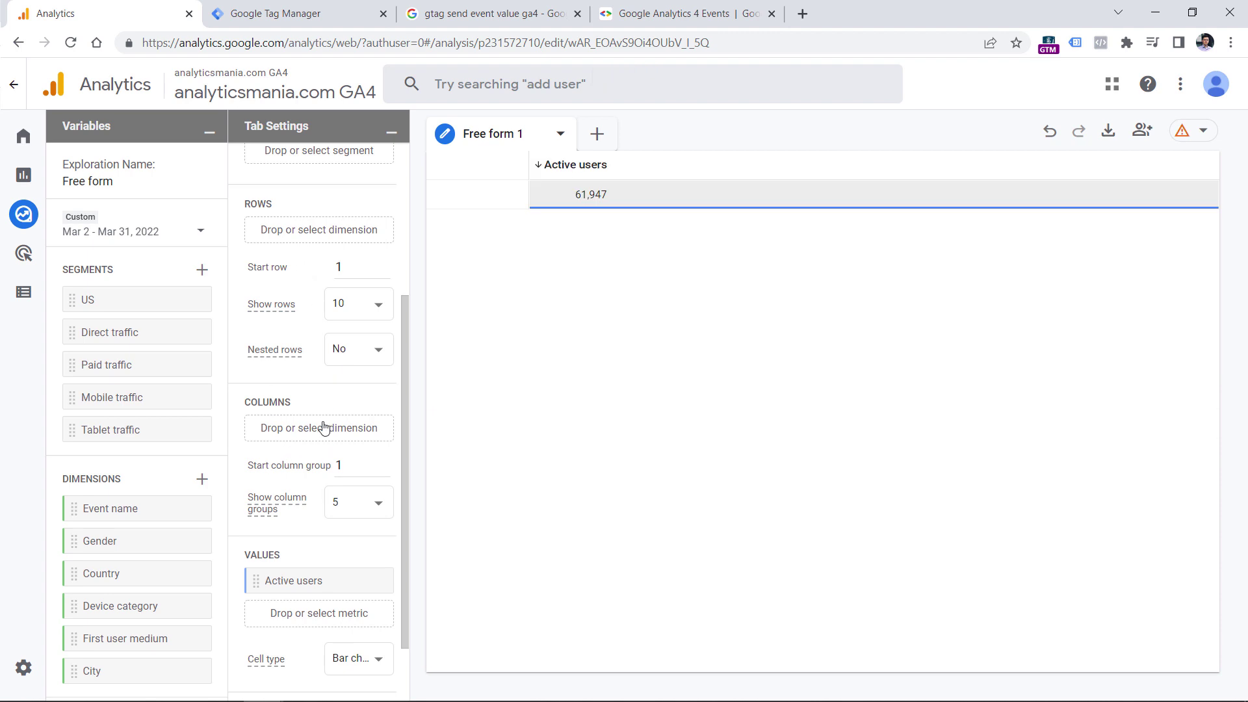
click(370, 582)
Import the Session source / medium dimension into the exploration and use it for the rows
scroll(156, 429, down, 2)
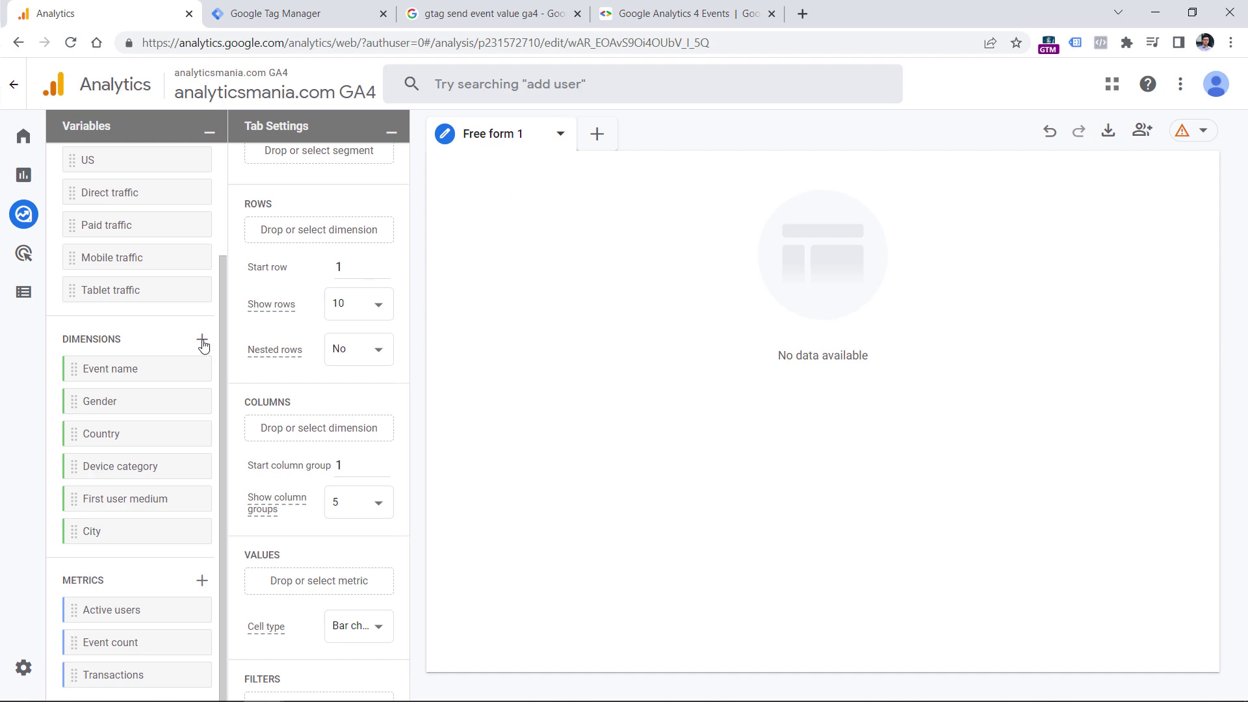
click(203, 340)
click(526, 83)
text(sessino)
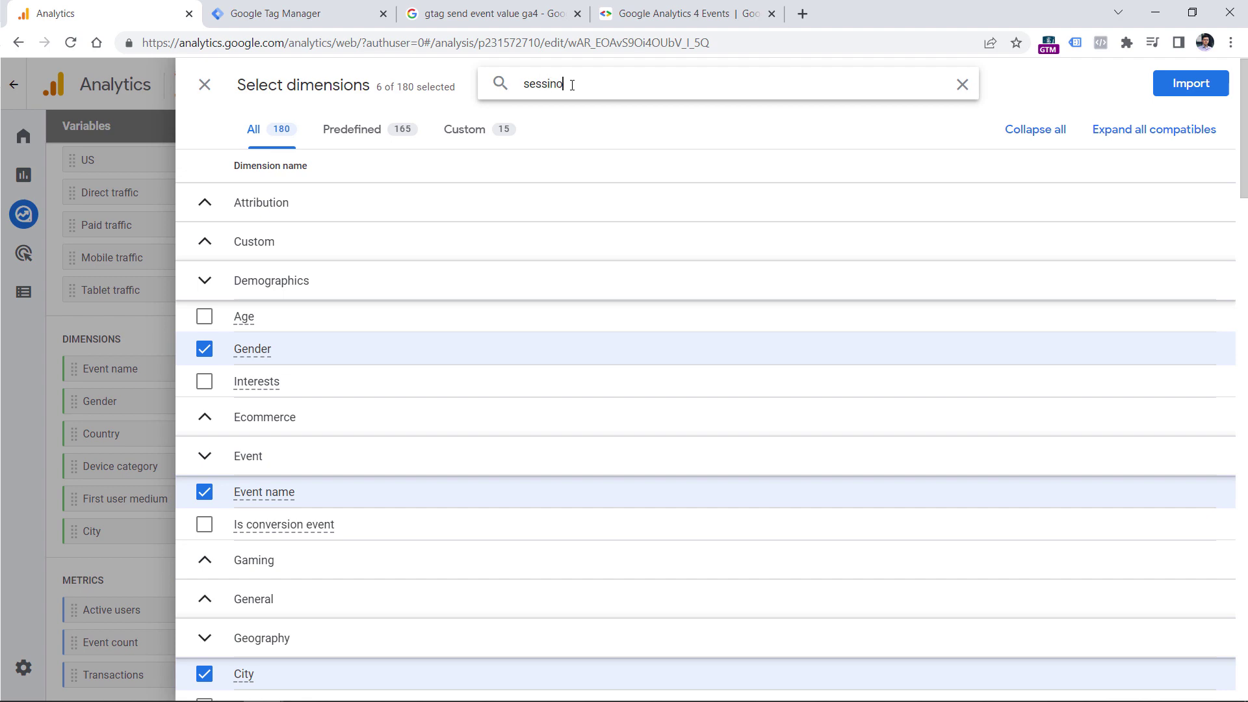
key(BackSpace)
key(BackSpace)
text(on sou)
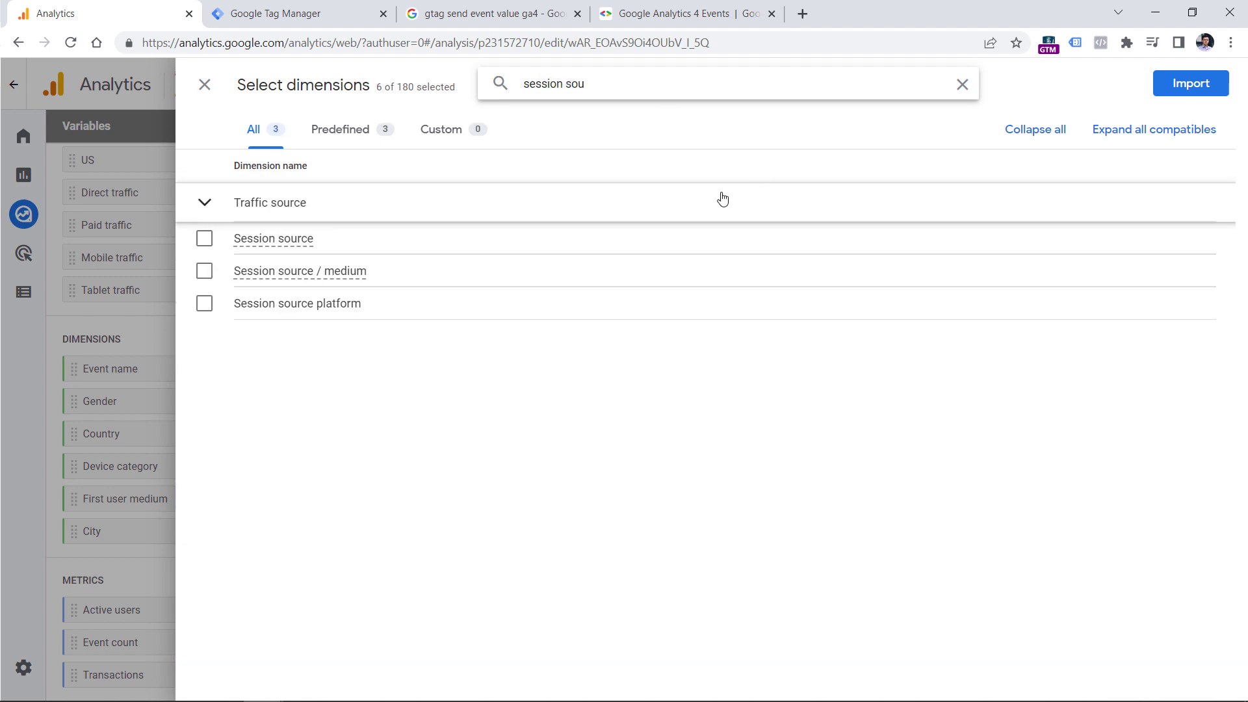
click(204, 270)
click(1180, 86)
double_click(117, 501)
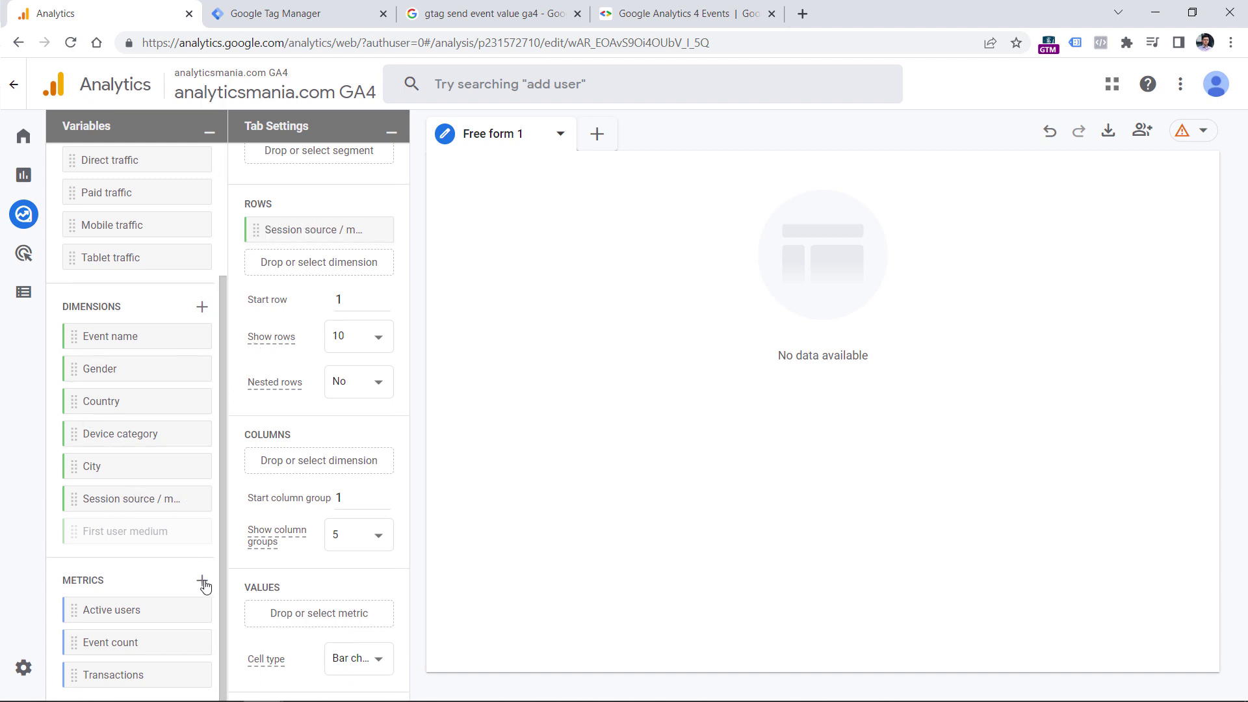
Add Active users as a value, and import the Event value metric and add it as a second value
double_click(124, 611)
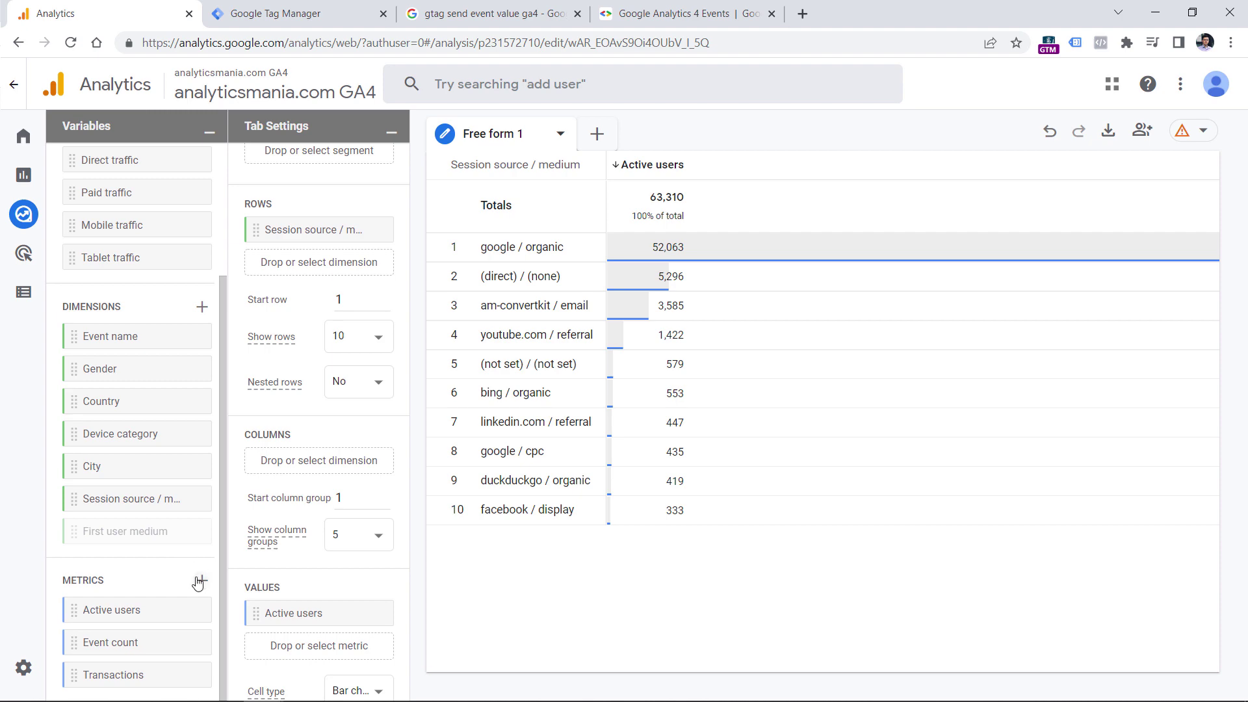
click(203, 580)
click(494, 84)
text(event value)
click(204, 238)
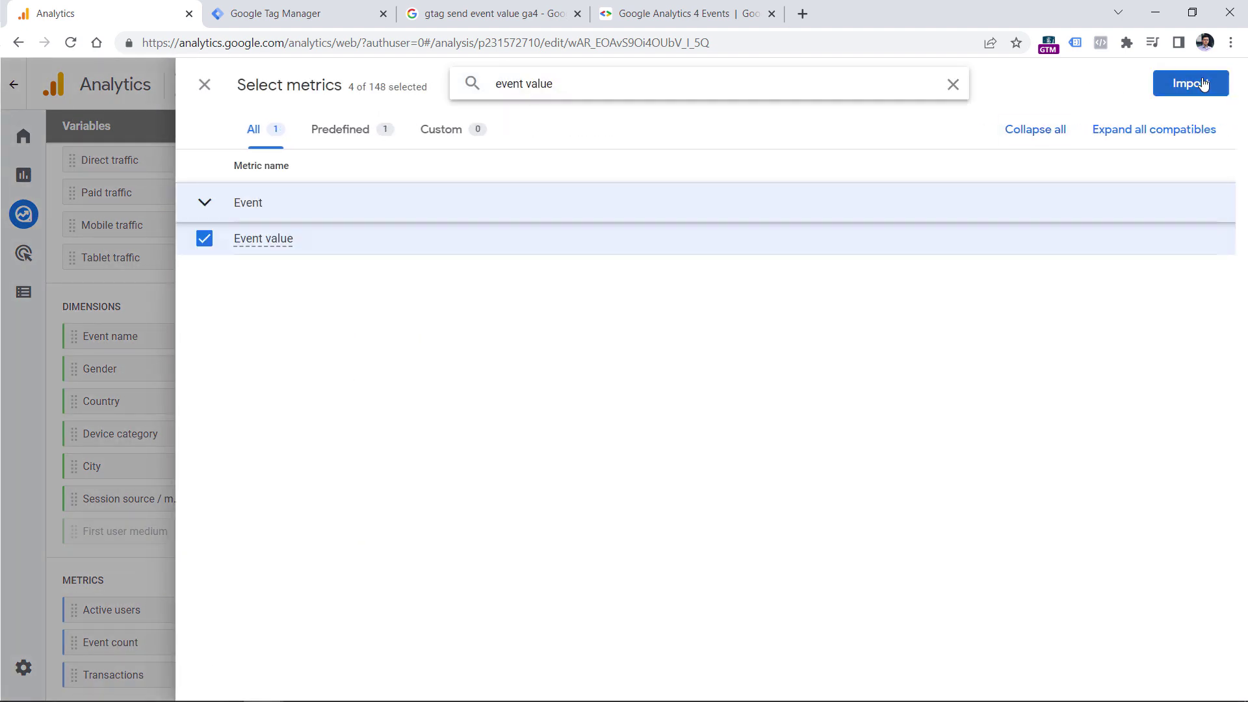
click(1195, 85)
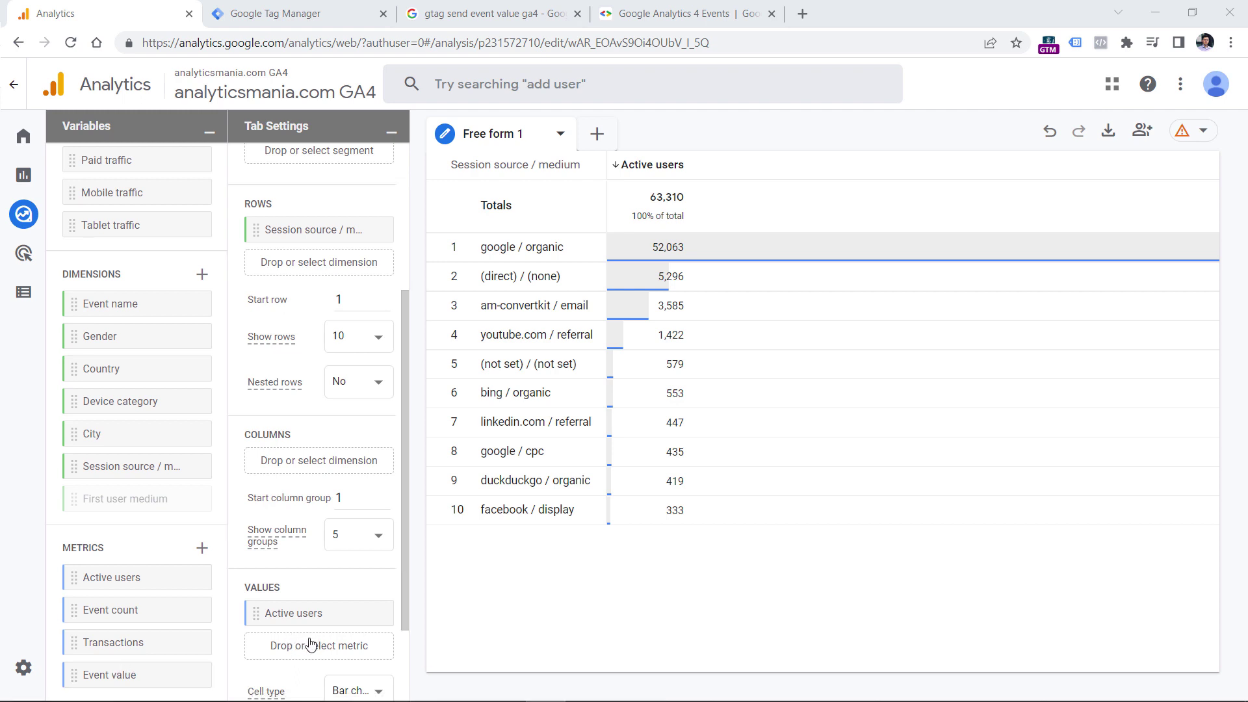
double_click(125, 674)
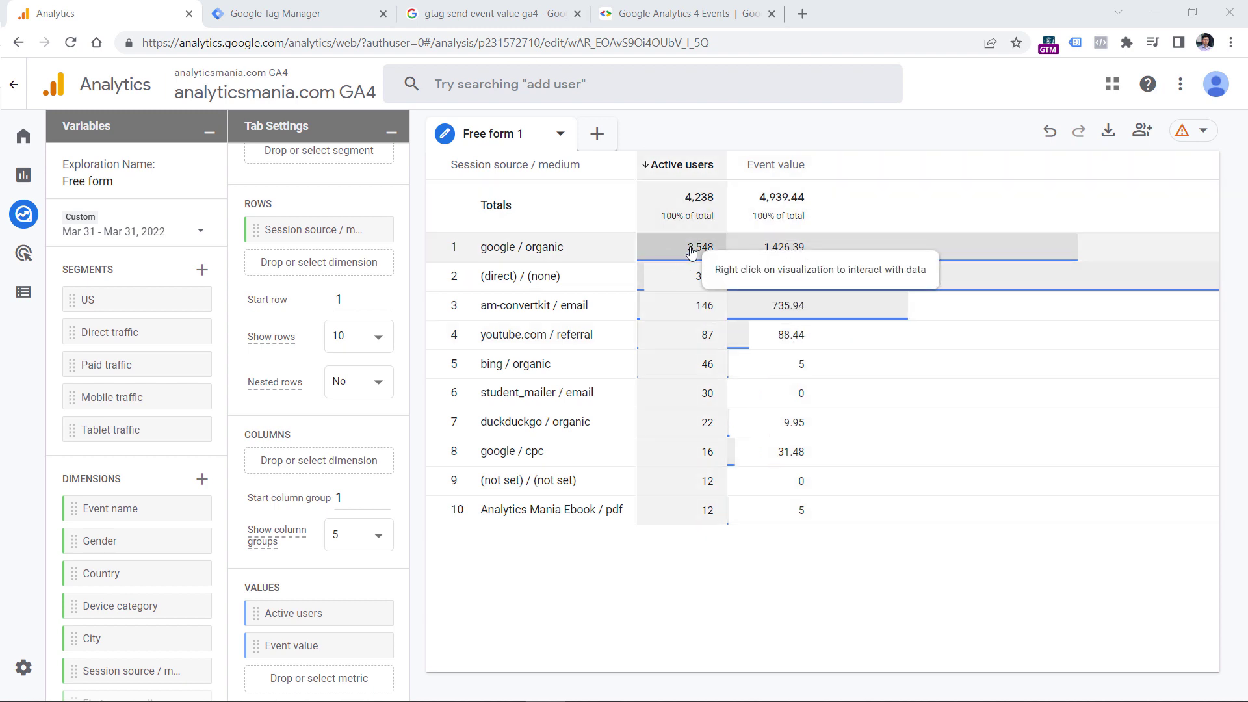
Filter the exploration to Event name matching the regex session_start|generate_lead
scroll(312, 494, down, 2)
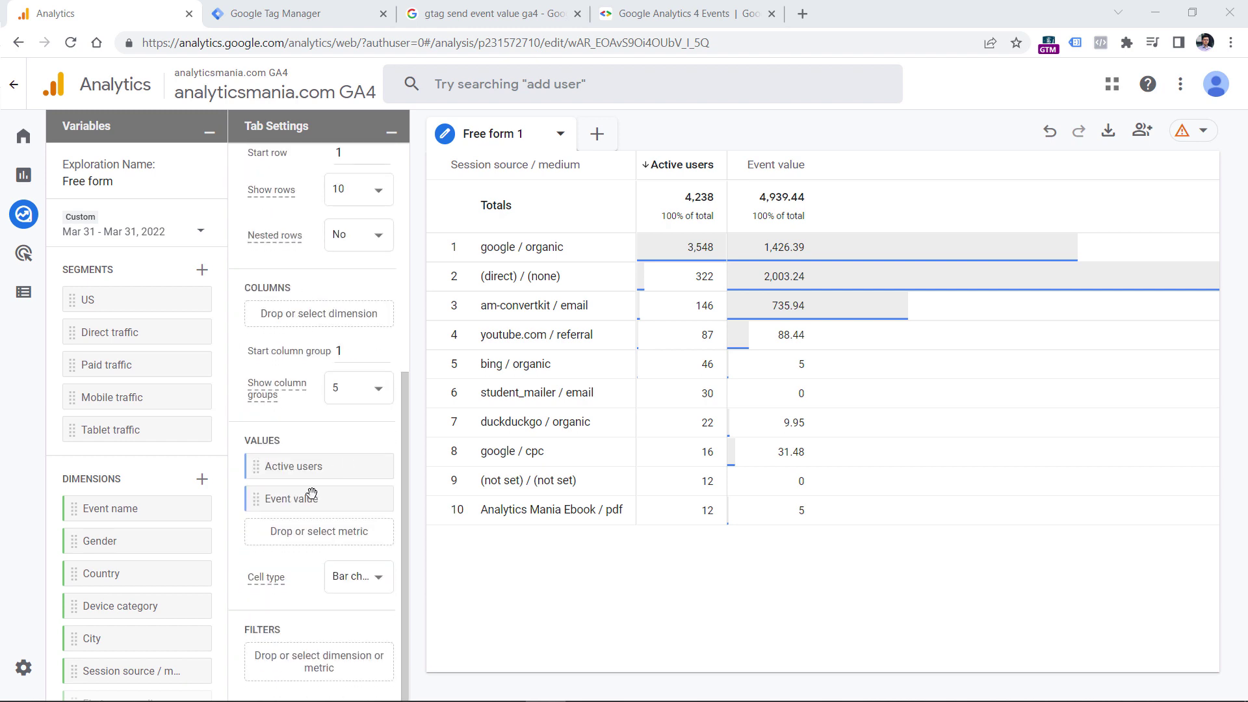
click(319, 672)
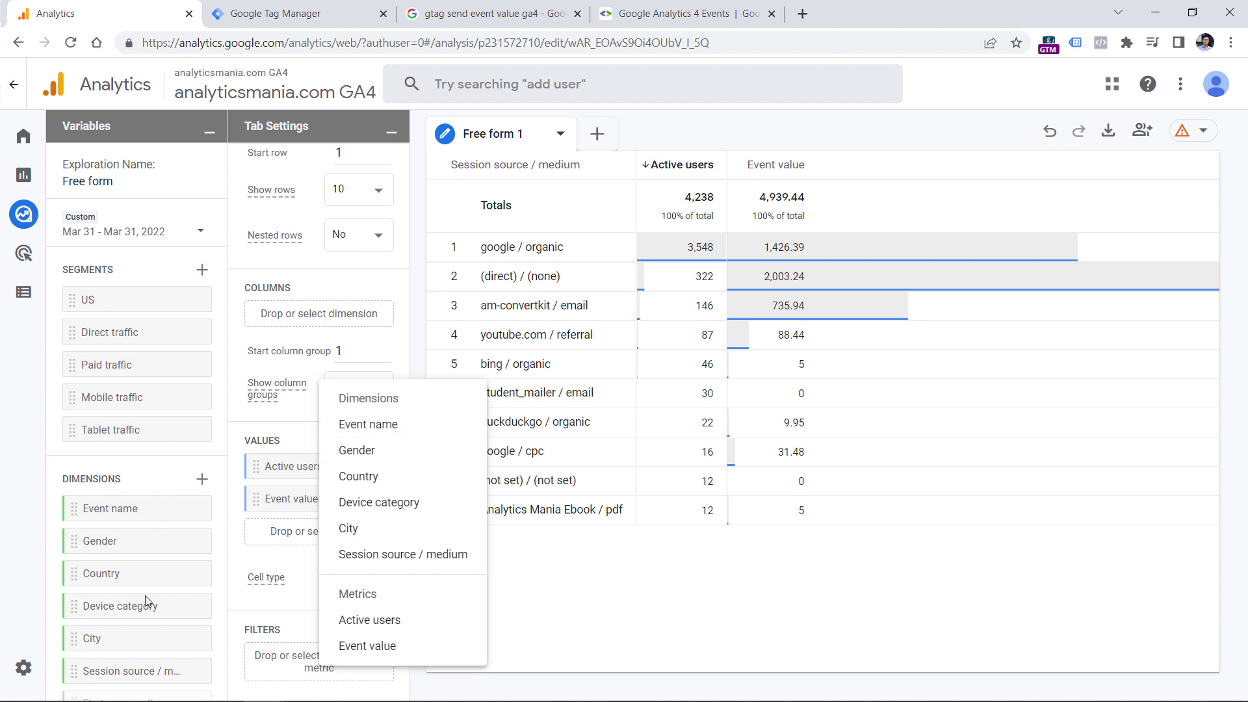
click(363, 433)
click(316, 543)
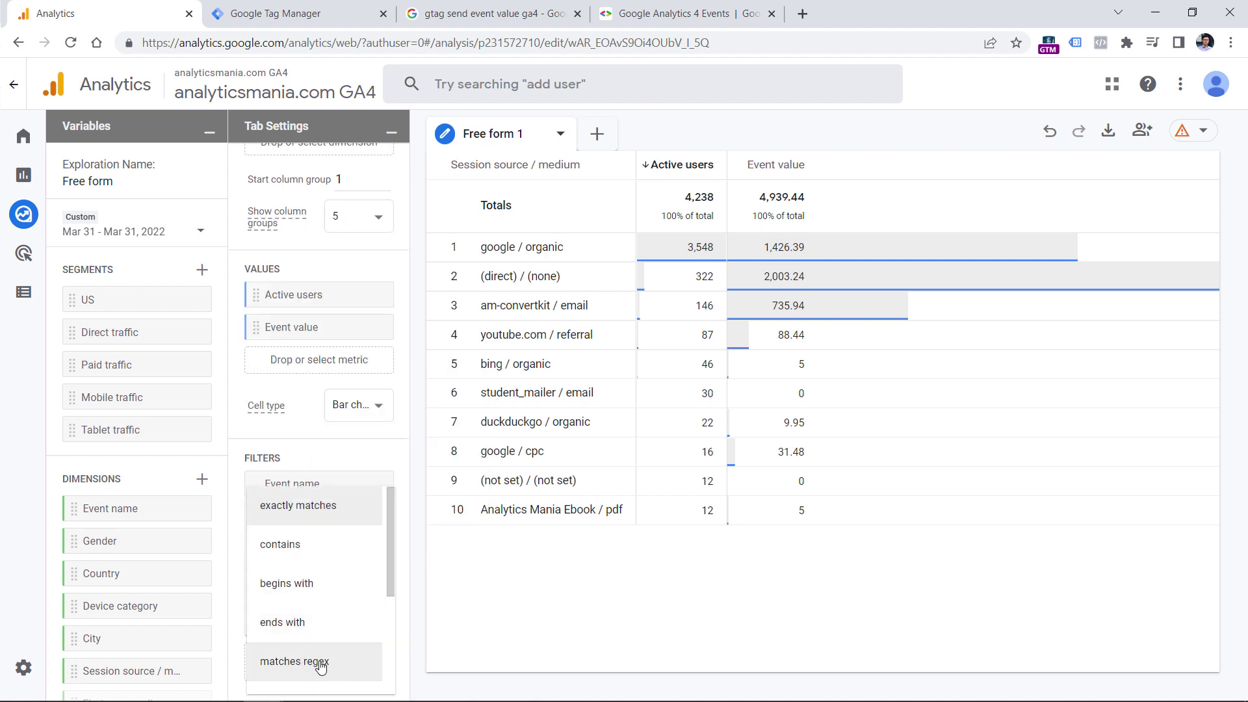
click(320, 663)
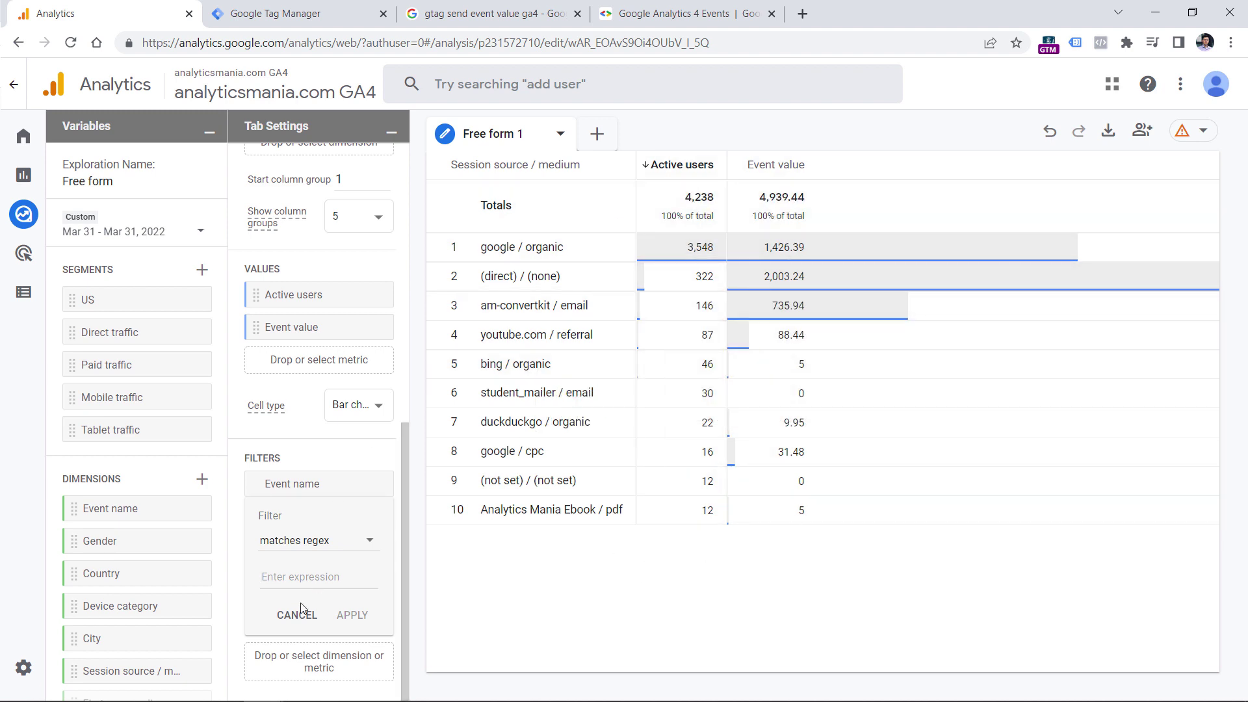
click(319, 576)
text(session_start)
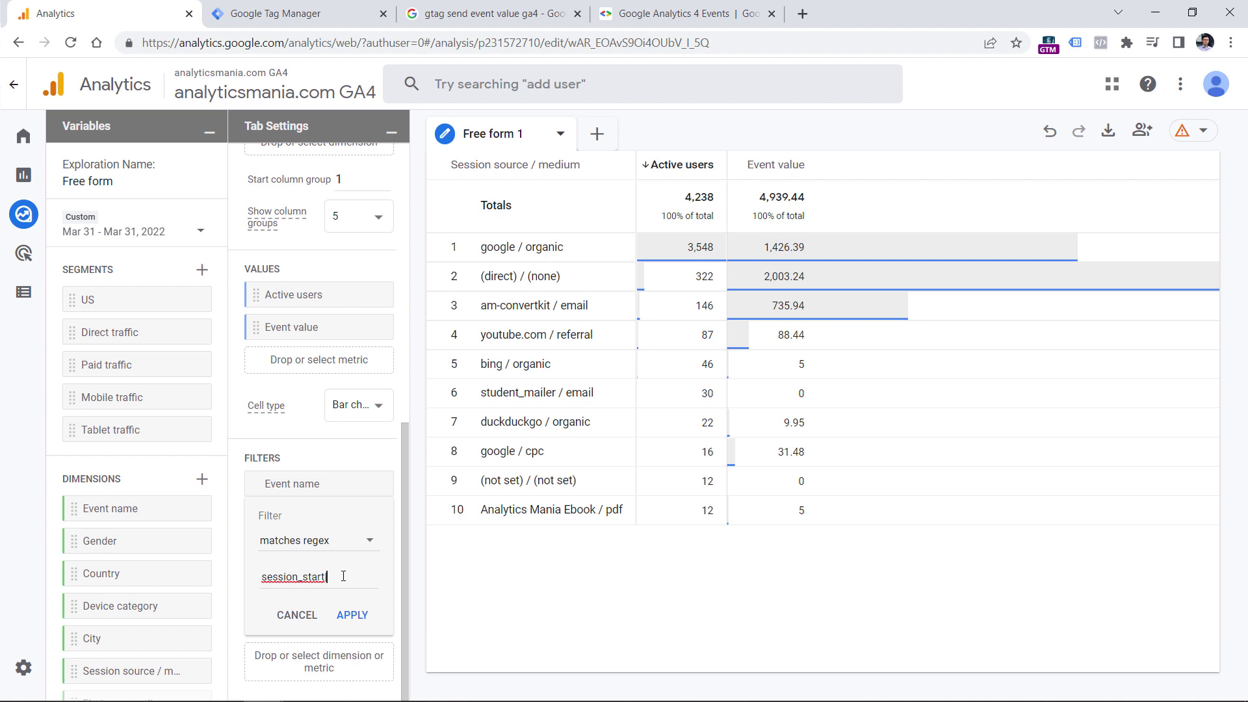
text(|generate_lead)
click(357, 616)
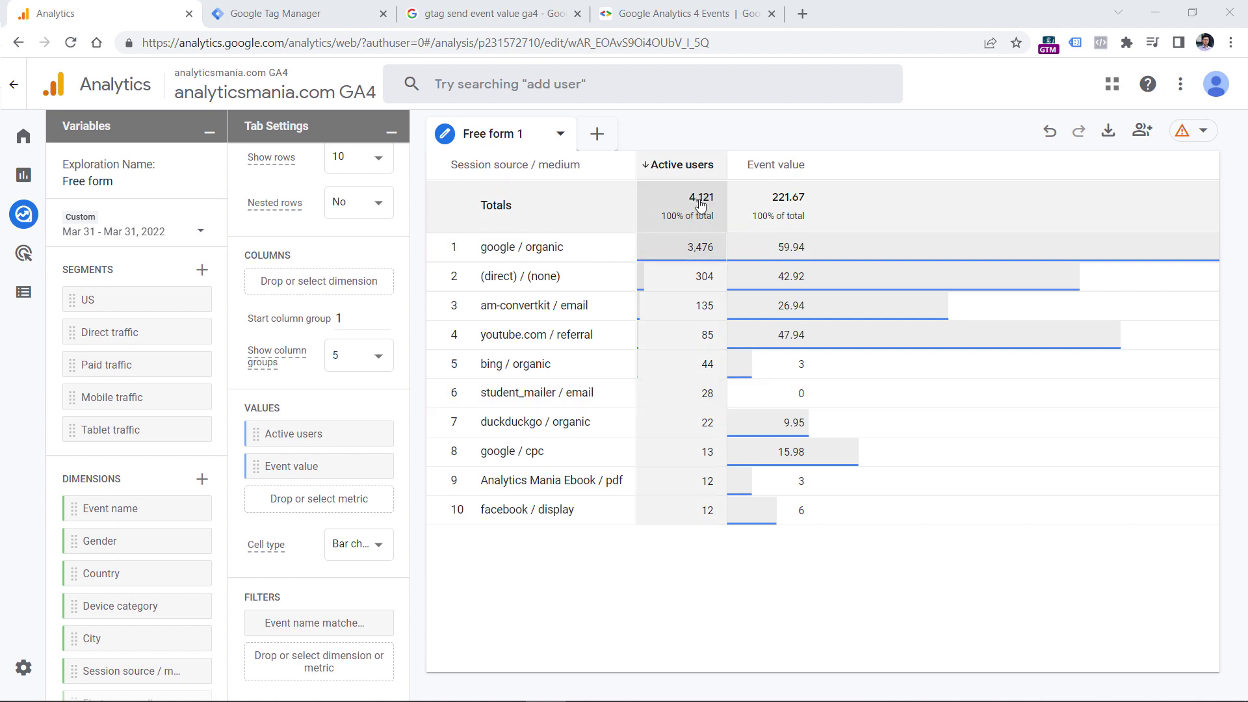
Remove session_start from the Event name filter so its regex is only generate_lead, and apply it
click(317, 623)
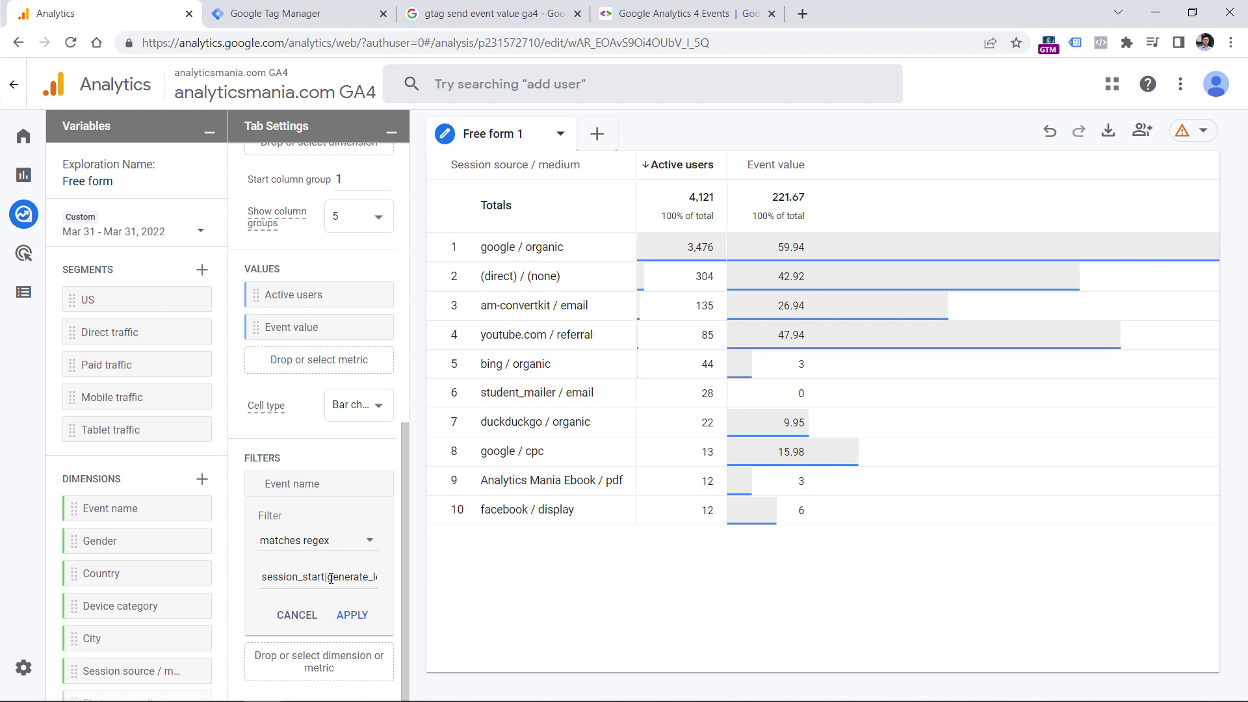
drag(330, 578, 262, 577)
key(BackSpace)
click(357, 613)
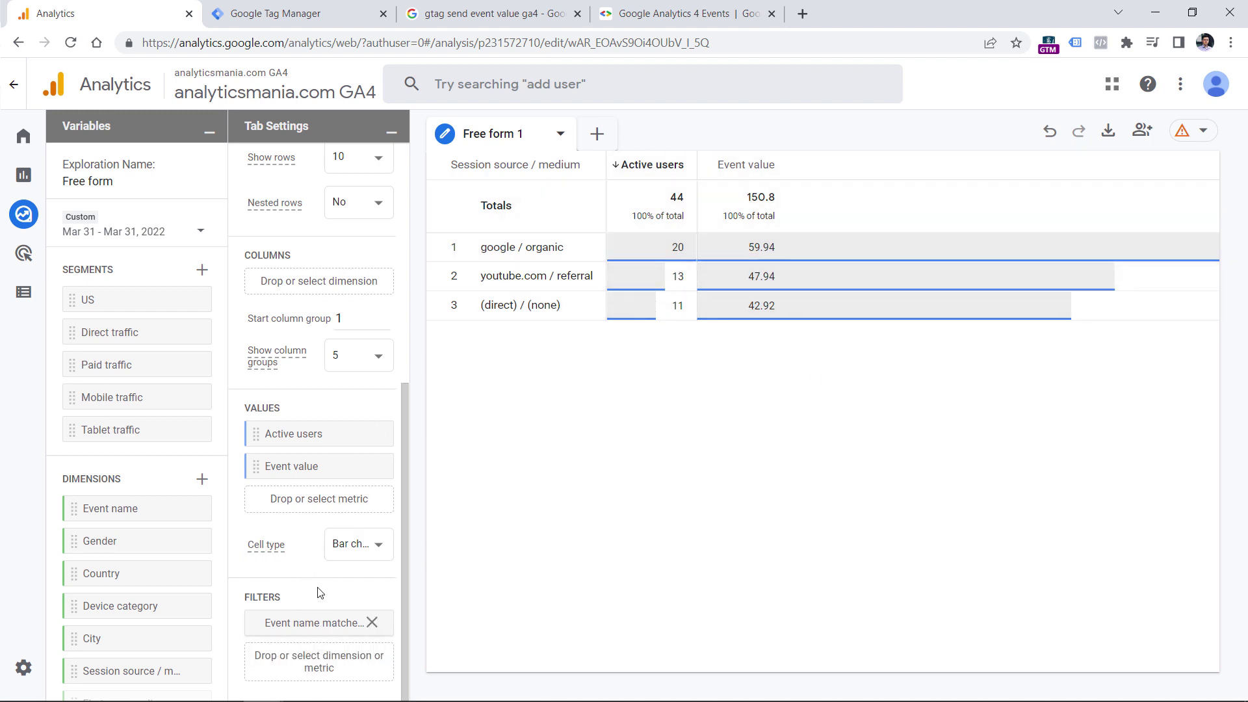
Extend the Event name filter's regex to generate_lead|session_start and apply it
click(312, 628)
click(338, 576)
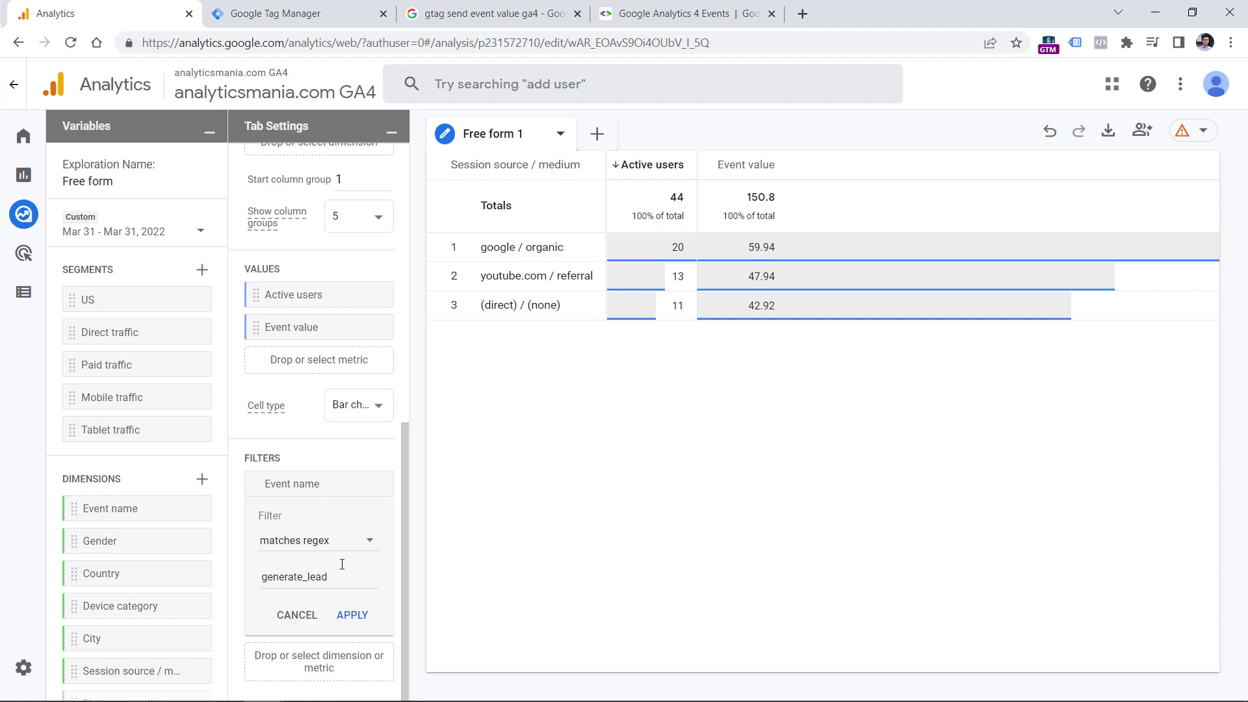
text(|session_start)
click(353, 615)
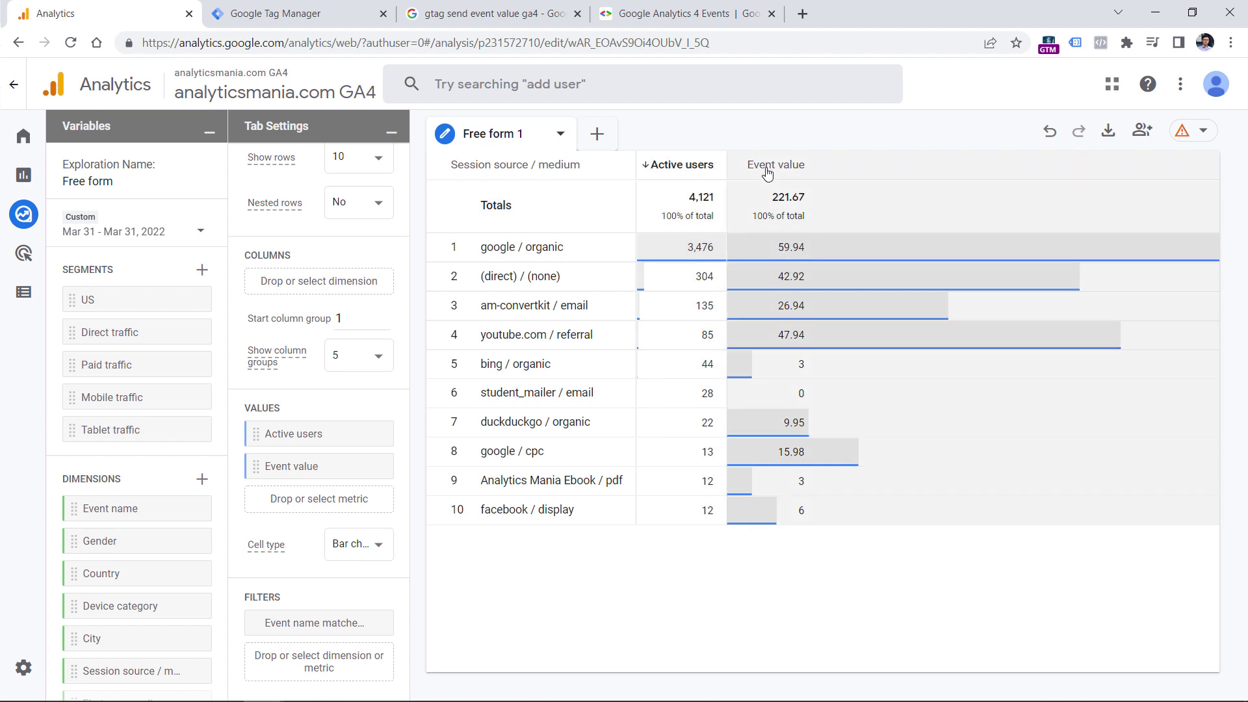
mouse_move(771, 170)
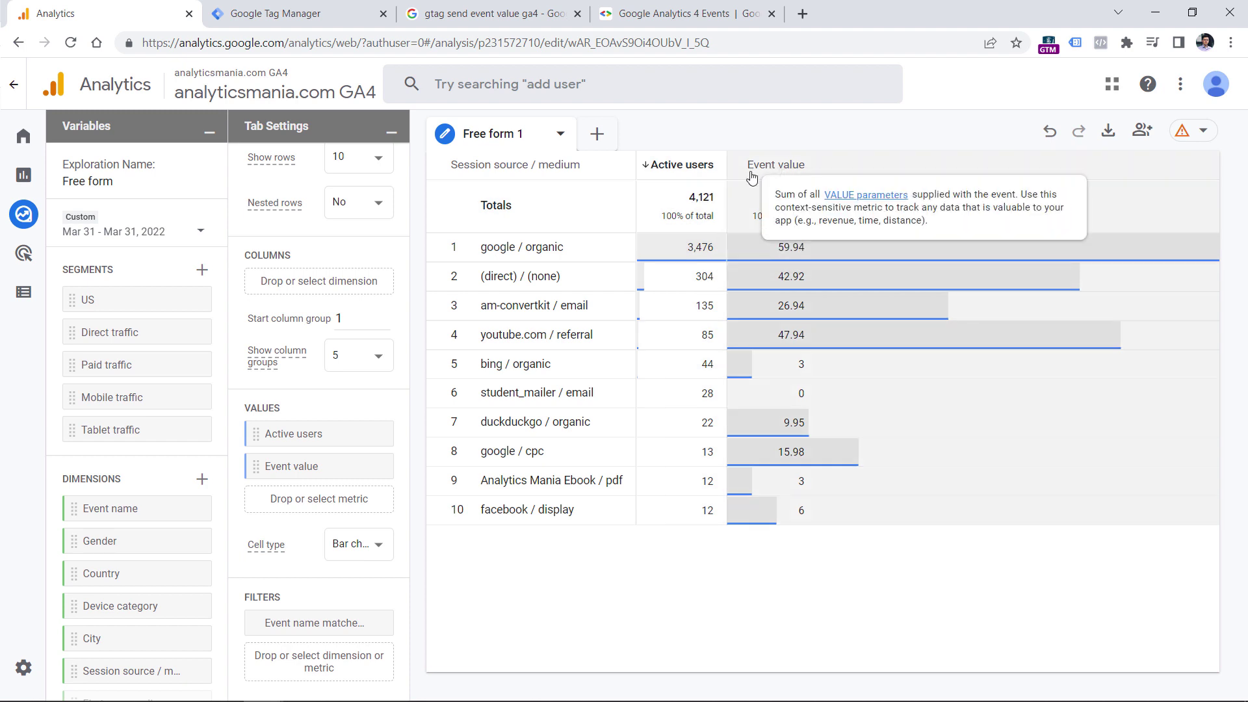